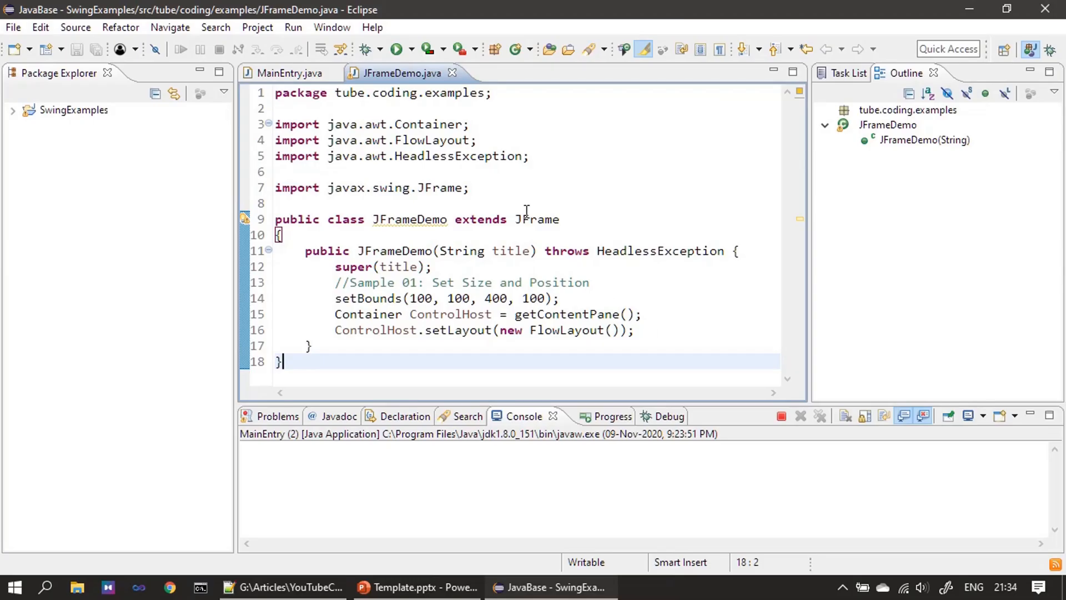
- Run JFrameDemo to show the empty Swing Frame Window and close it
double_click(422, 76)
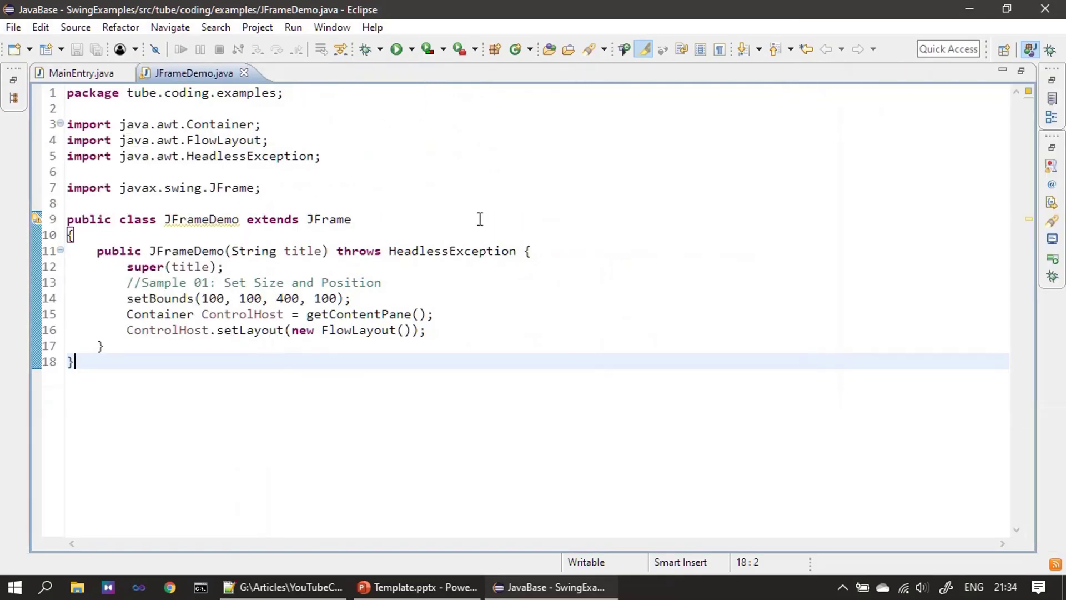
click(466, 326)
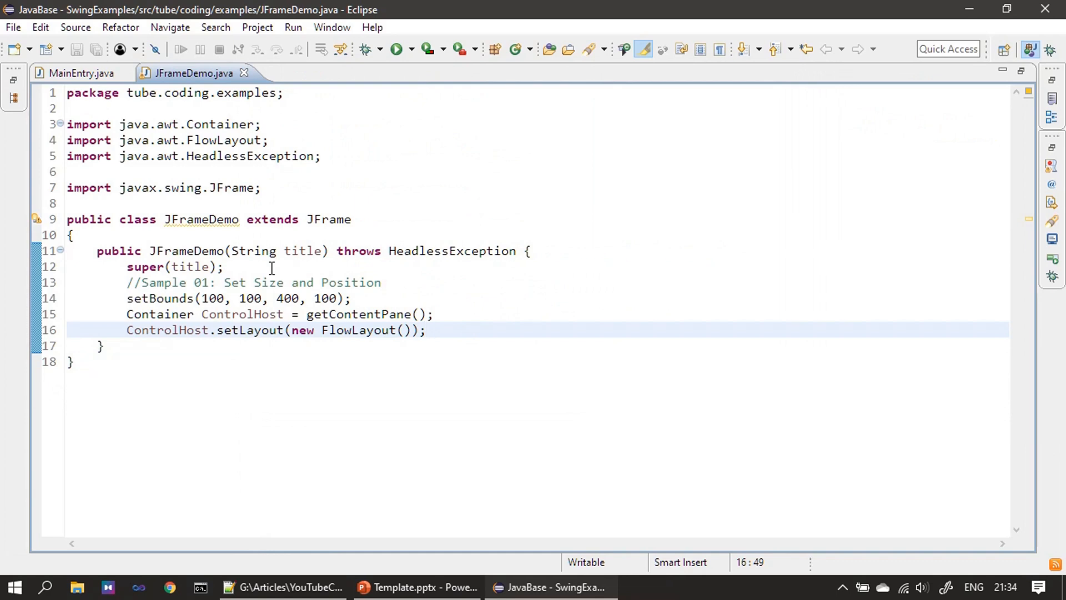
click(397, 50)
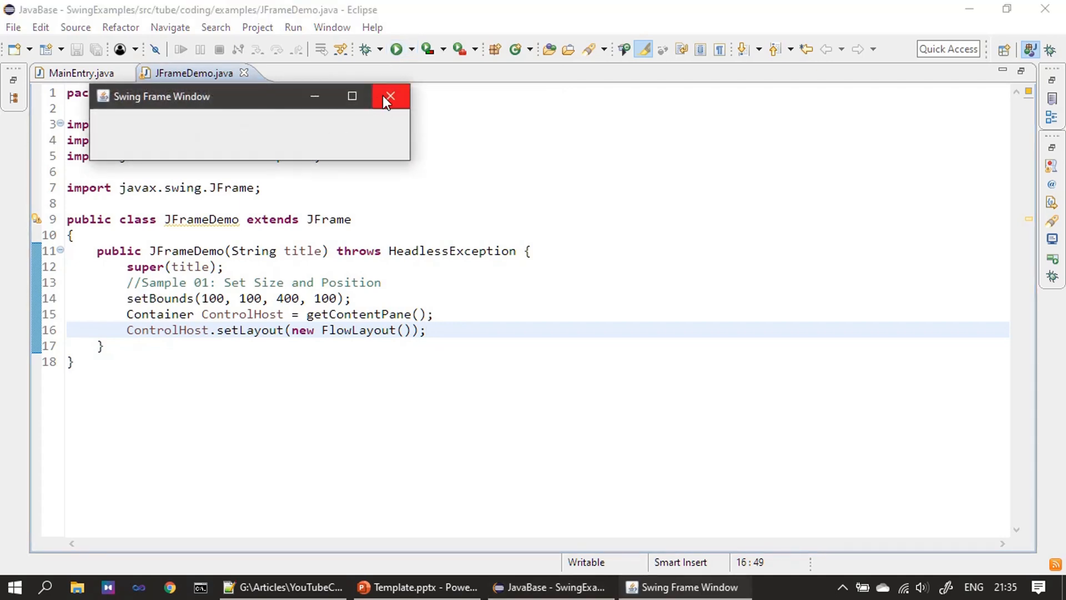
click(389, 99)
- Highlight the setBounds line, run the frame once more, close it, and place the caret after the layout line
mouse_move(351, 298)
mouse_down()
mouse_move(68, 312)
mouse_move(127, 299)
mouse_up()
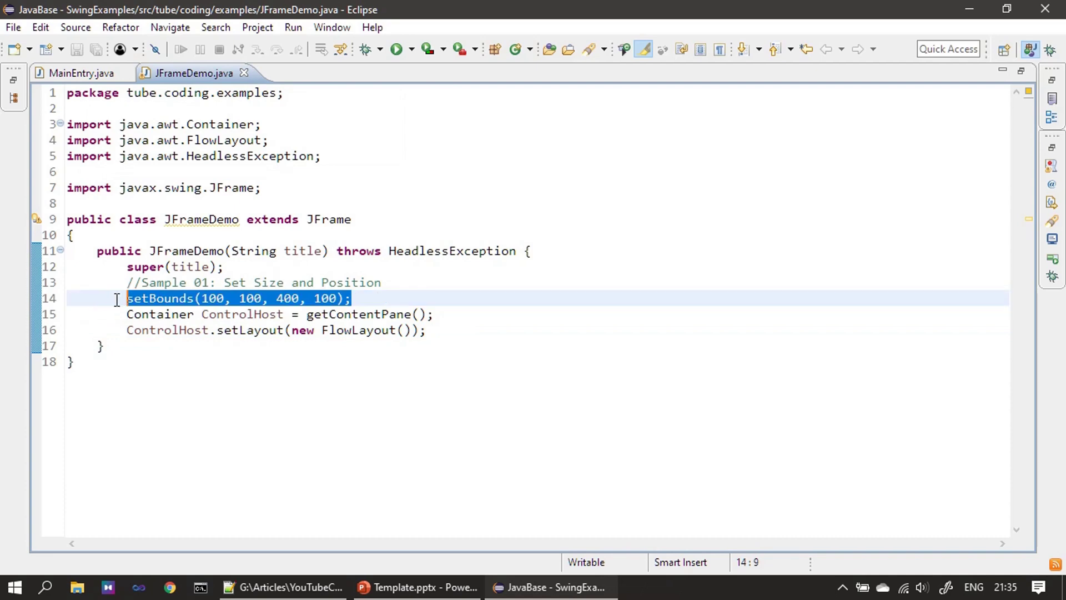
click(395, 50)
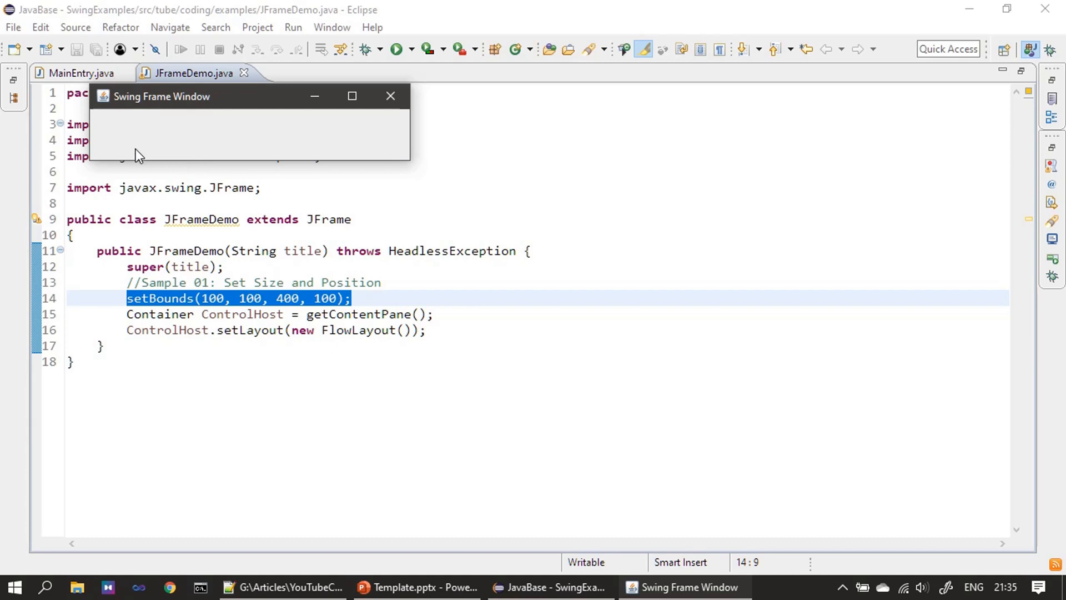
click(392, 99)
click(444, 330)
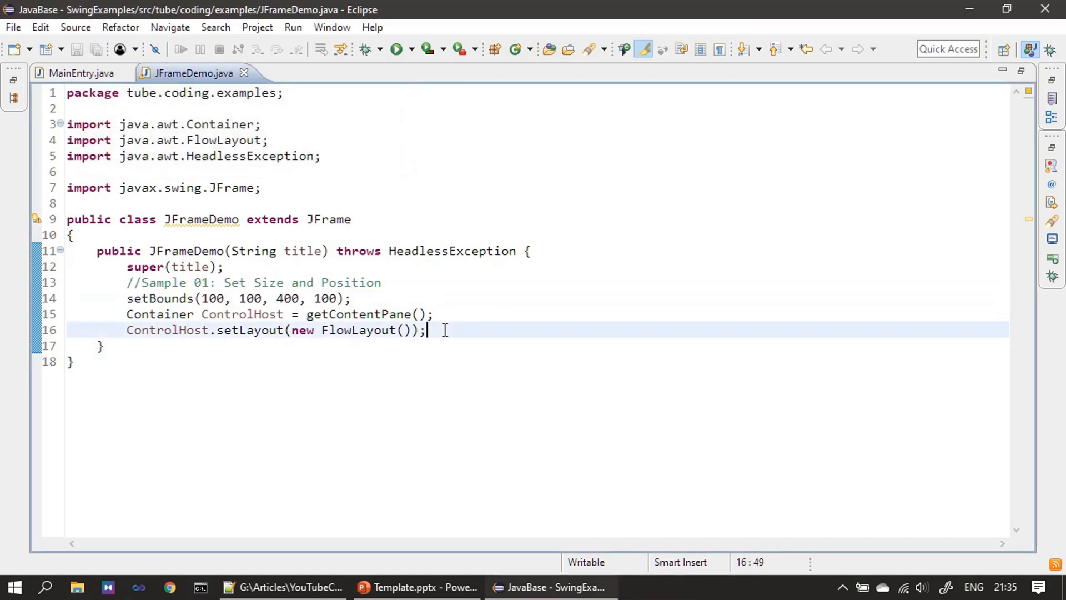
- Add the 30-column JTextField and "Write Mode:" JLabel code to the constructor and save
key(Return)
key(Return)
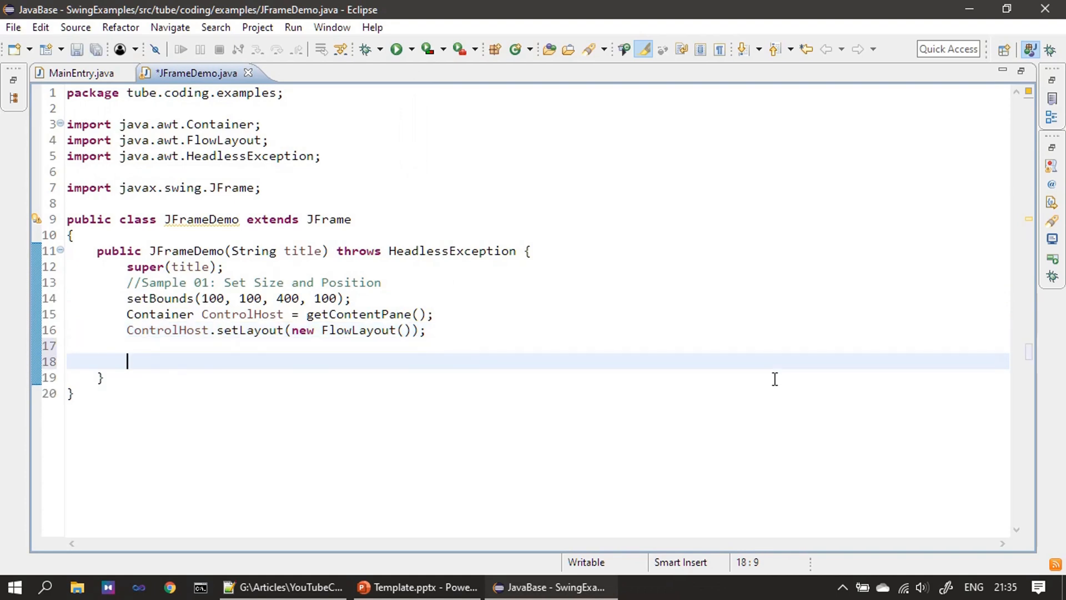
text(//Sample 02: Create a Text Field         JTextField txt1 = new JTextField(30);         JLabel lbl = new JLabel("Write Mode:");)
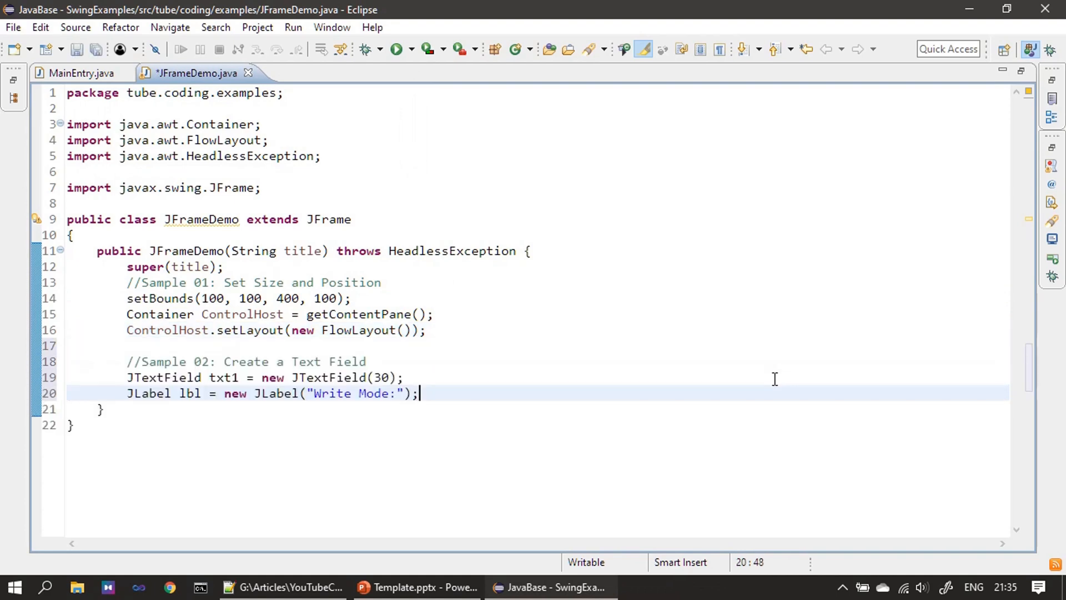
click(98, 50)
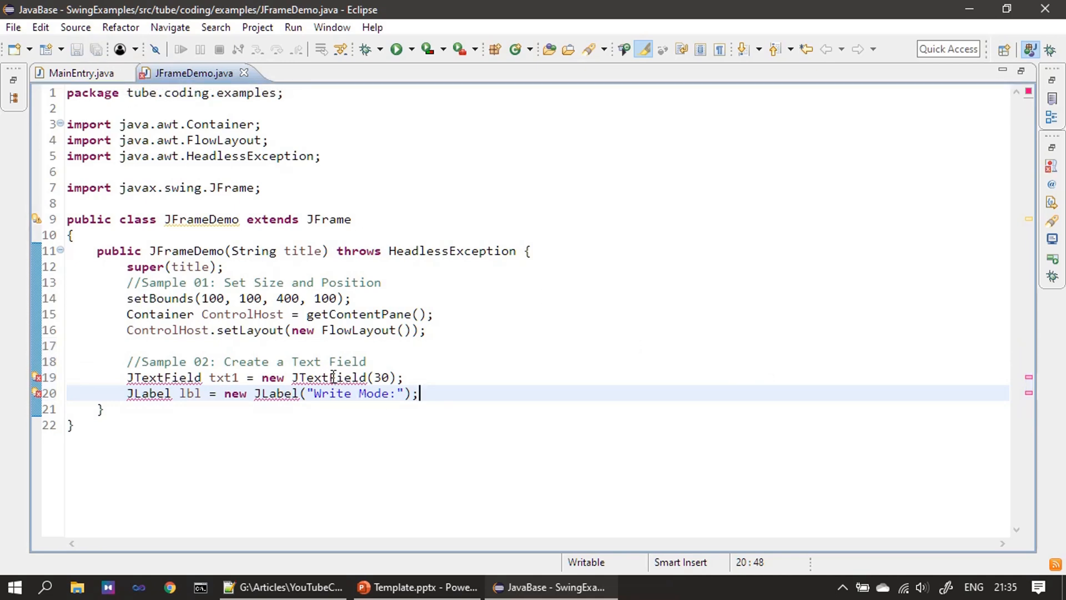
mouse_move(326, 378)
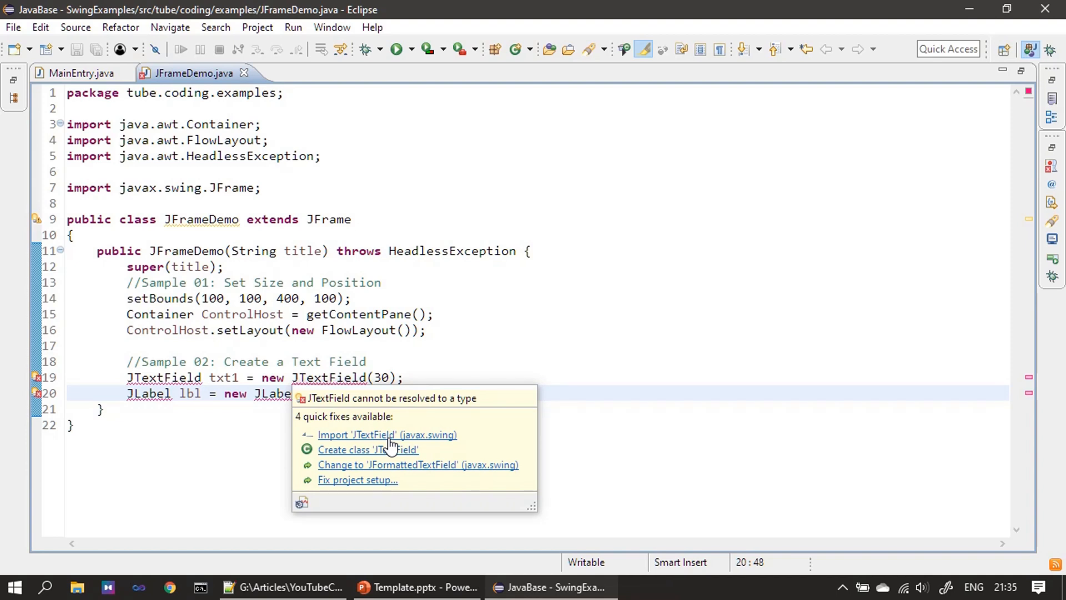
- Import JTextField and JLabel via Quick Fix and save the file
click(387, 434)
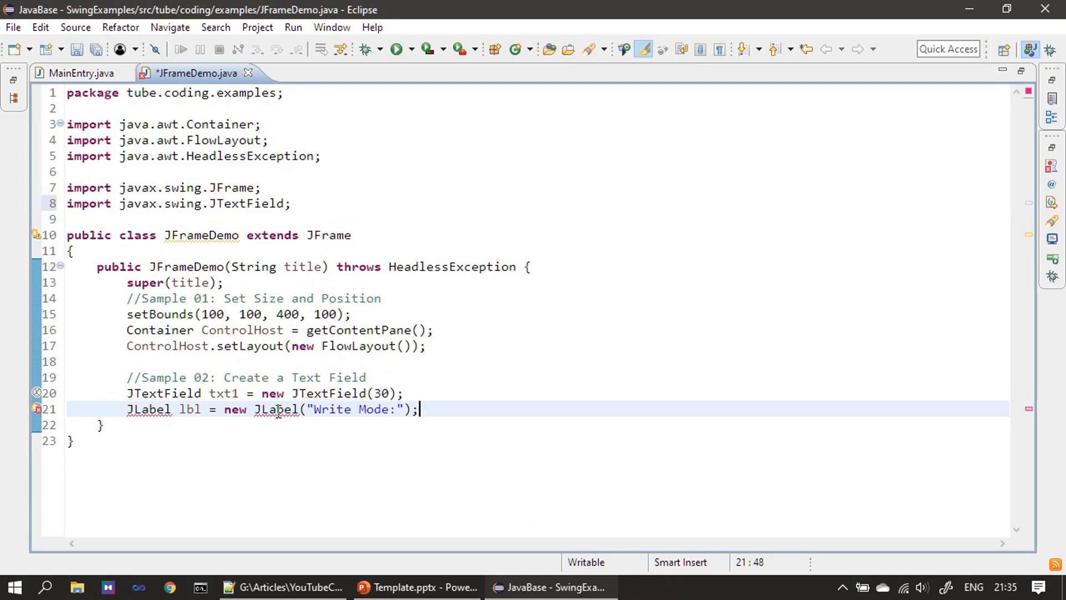
mouse_move(276, 393)
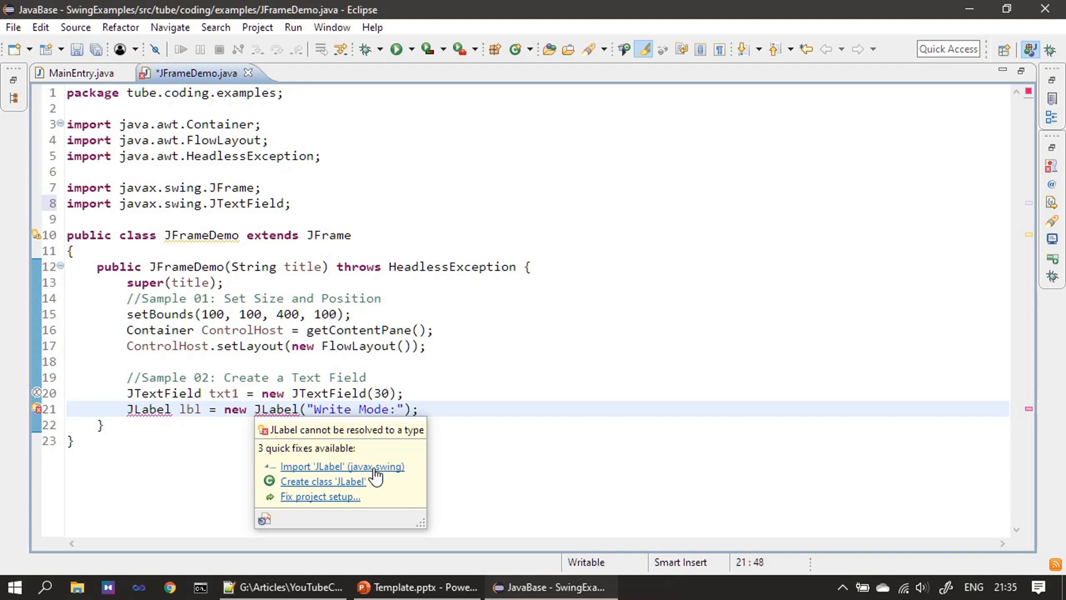
click(342, 466)
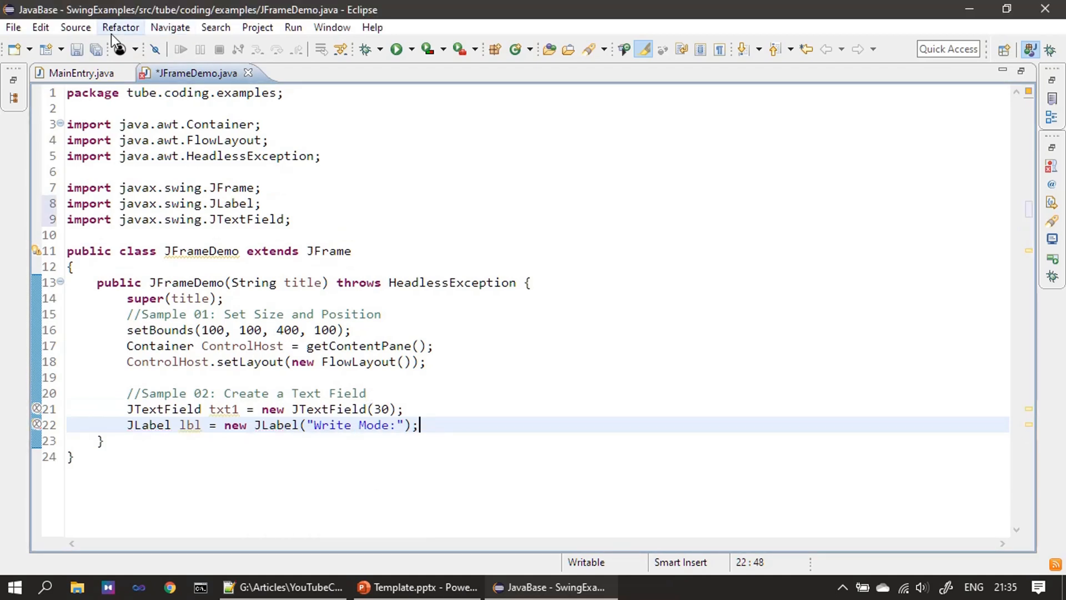
click(76, 47)
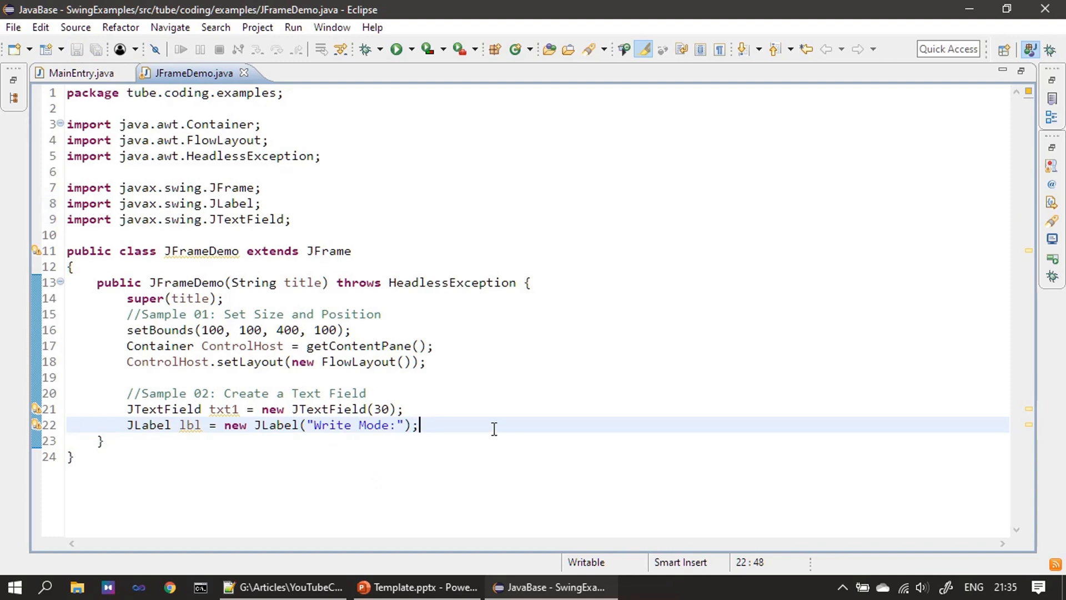
- Add a JToggleButton captioned ON to the constructor, import JToggleButton, and save
key(Return)
key(Return)
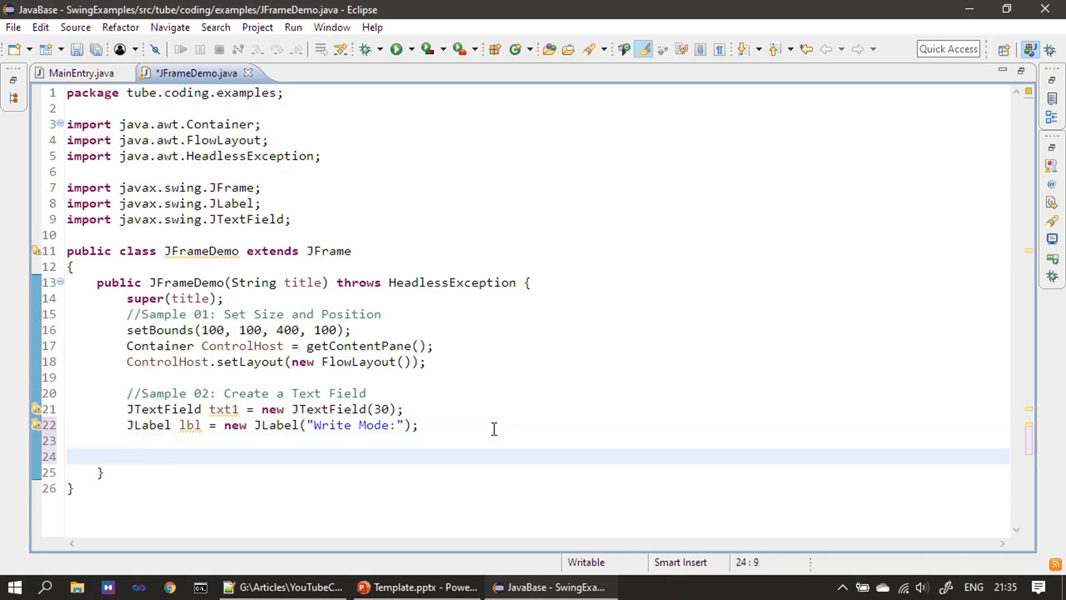
key(BackSpace)
key(BackSpace)
text(//Sample 03: Create Toggle Button 		JToggleButton tgBtn = new JToggleButton("ON");)
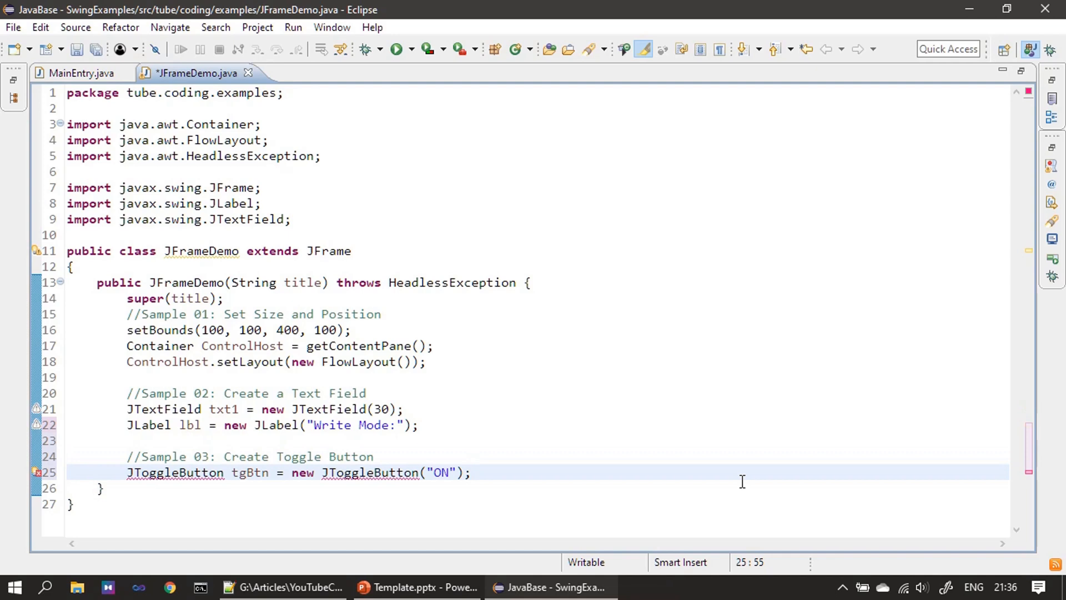
click(76, 49)
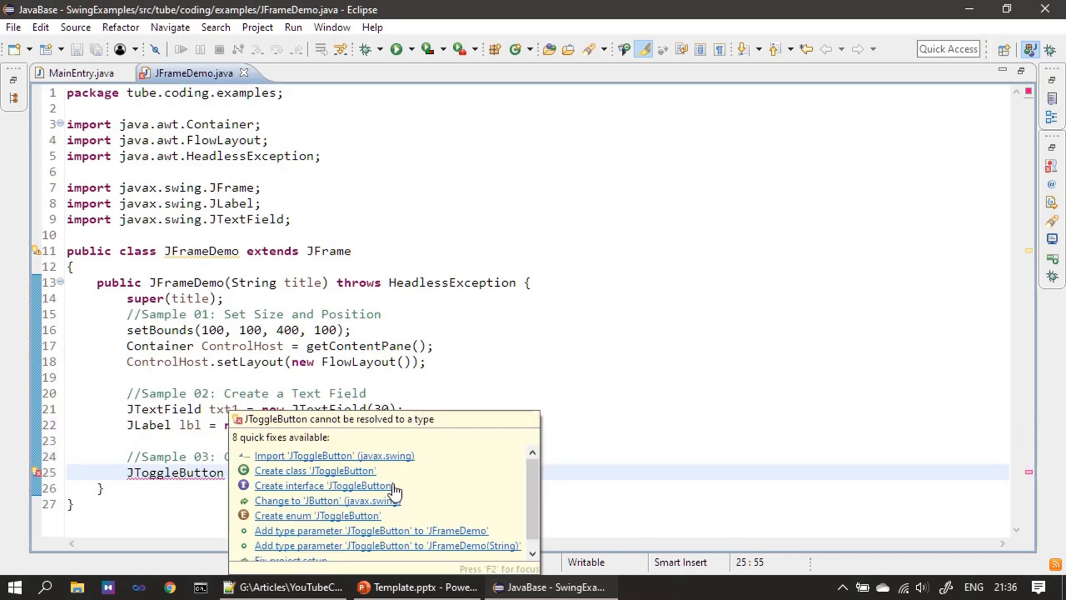
mouse_move(175, 472)
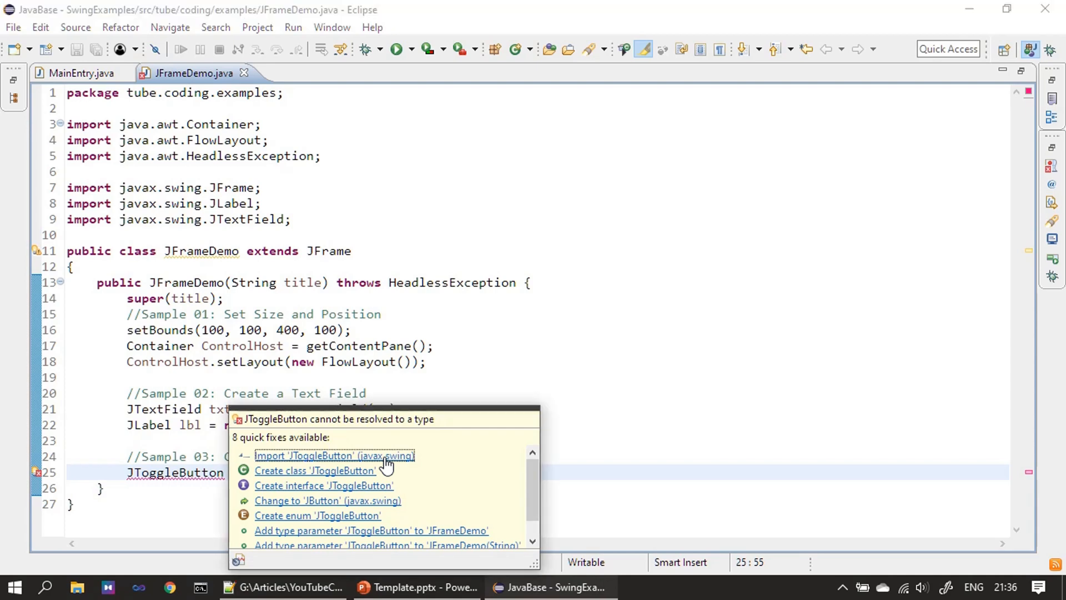
click(333, 456)
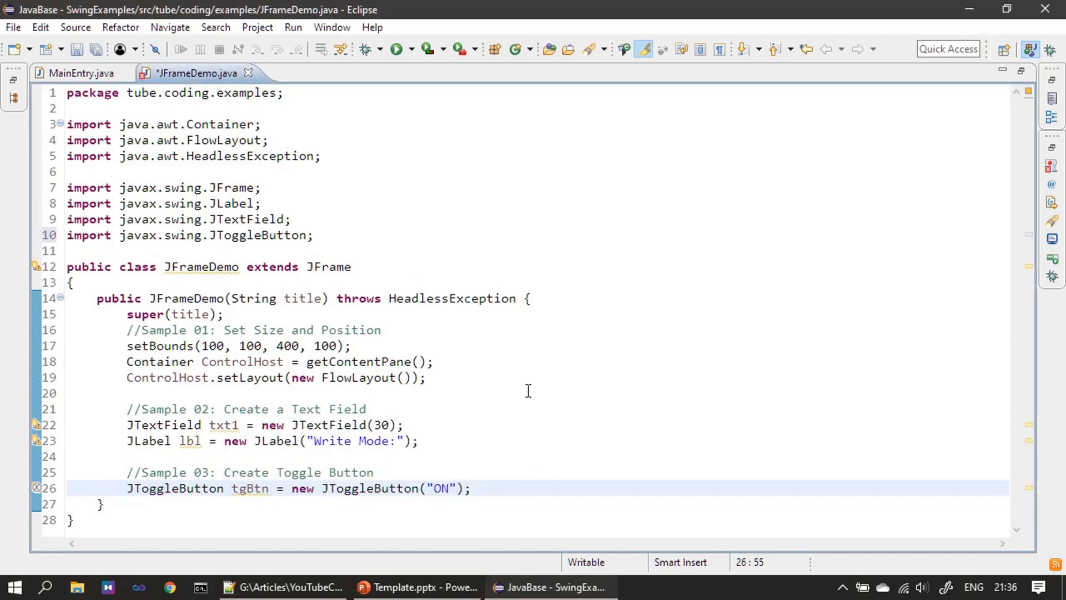
key(ctrl+s)
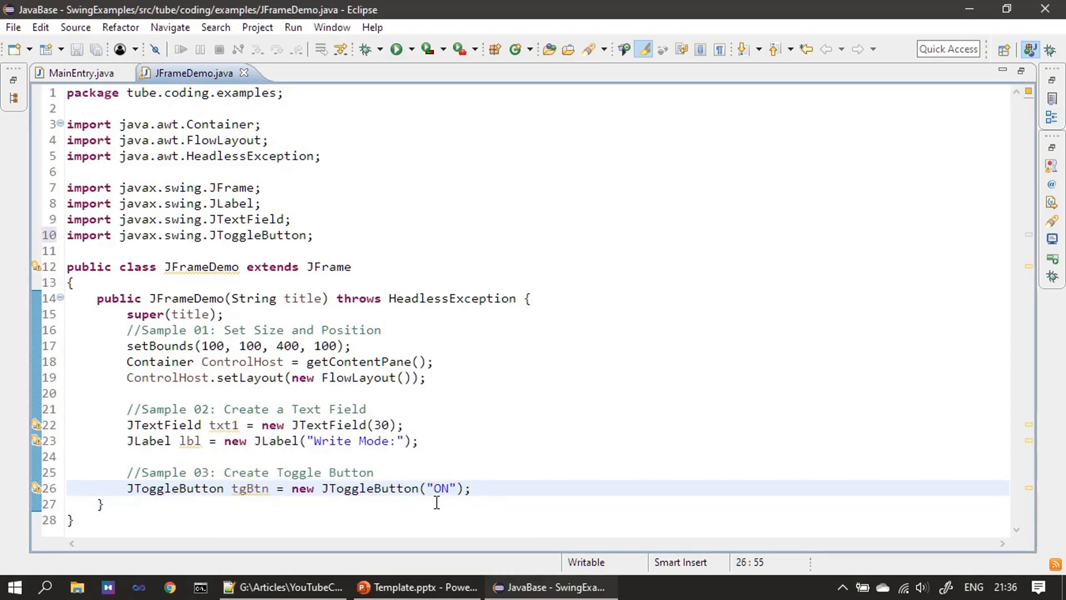
- Review the "ON" caption, then start blank lines after the toggle button line
drag(427, 488, 459, 488)
click(519, 491)
key(Return)
key(Return)
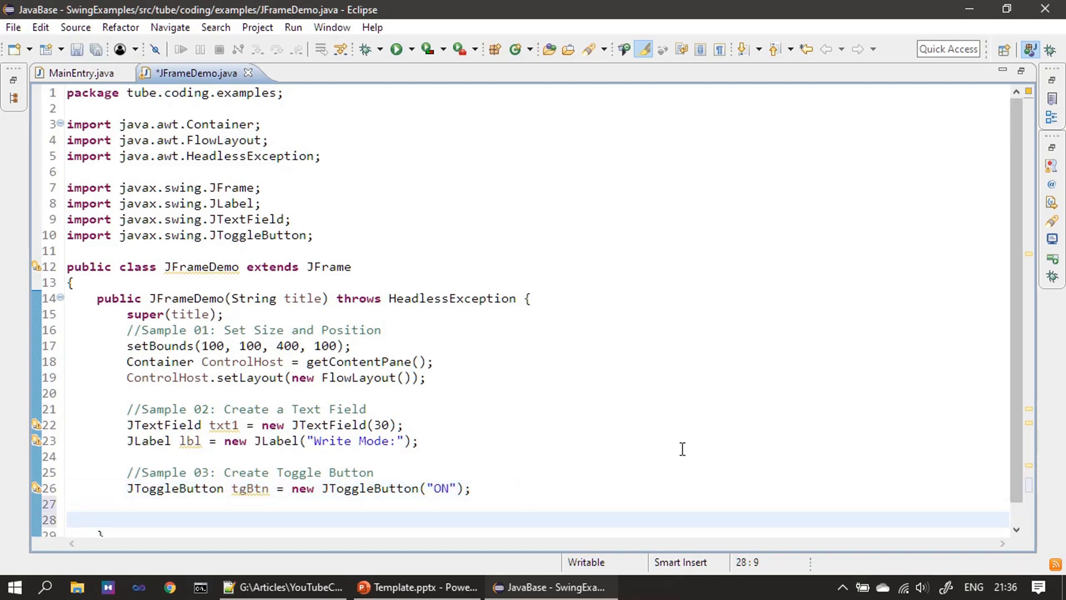
key(Home)
scroll(637, 270, down, 1)
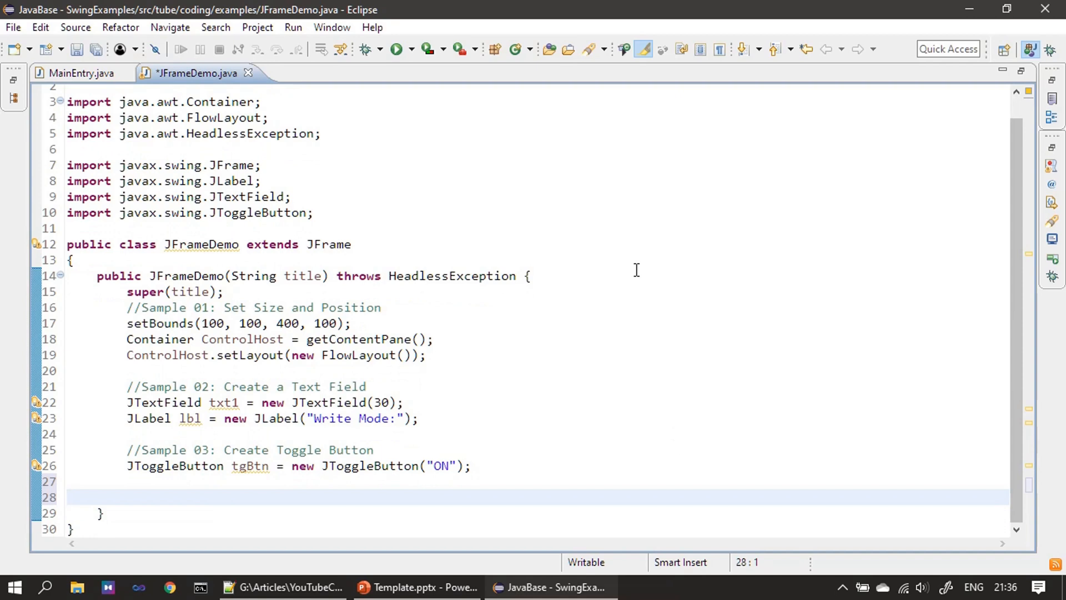
- Paste the Sample 04 code adding the controls to the frame, copy the ControlHost name, and save
text(//Sample 04: Add Controls to Content Pane 		add(lbl); 		add(tgBtn); 		add(txt1);)
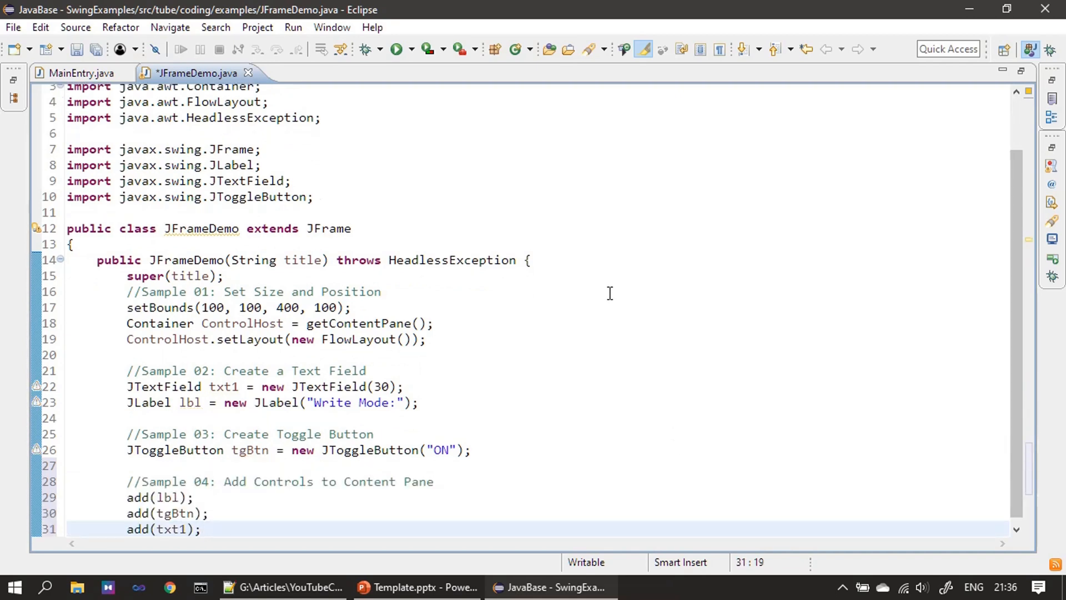
scroll(637, 270, down, 1)
double_click(234, 292)
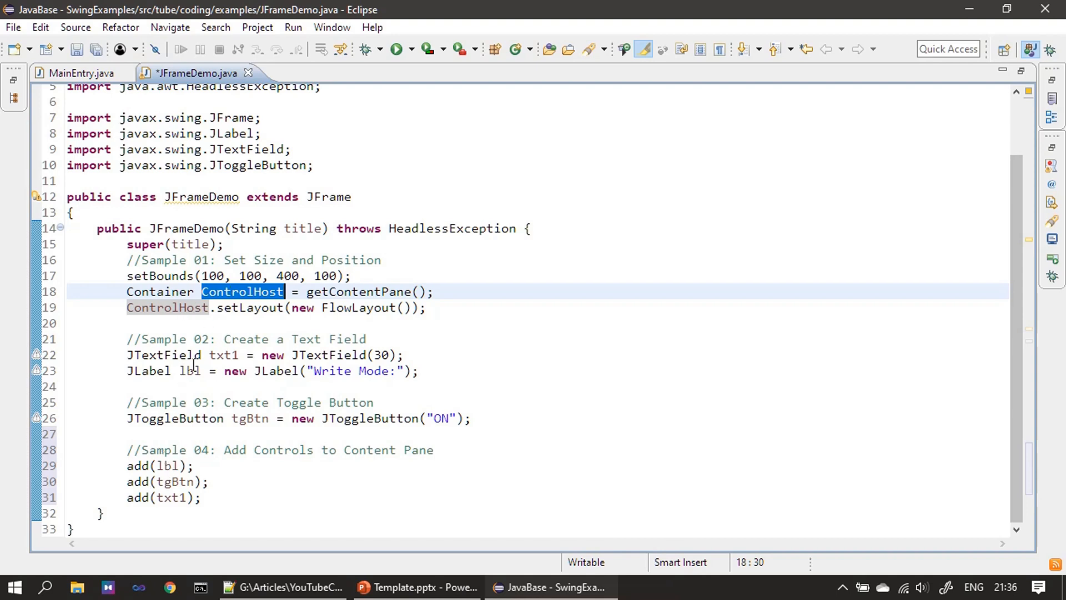
click(569, 402)
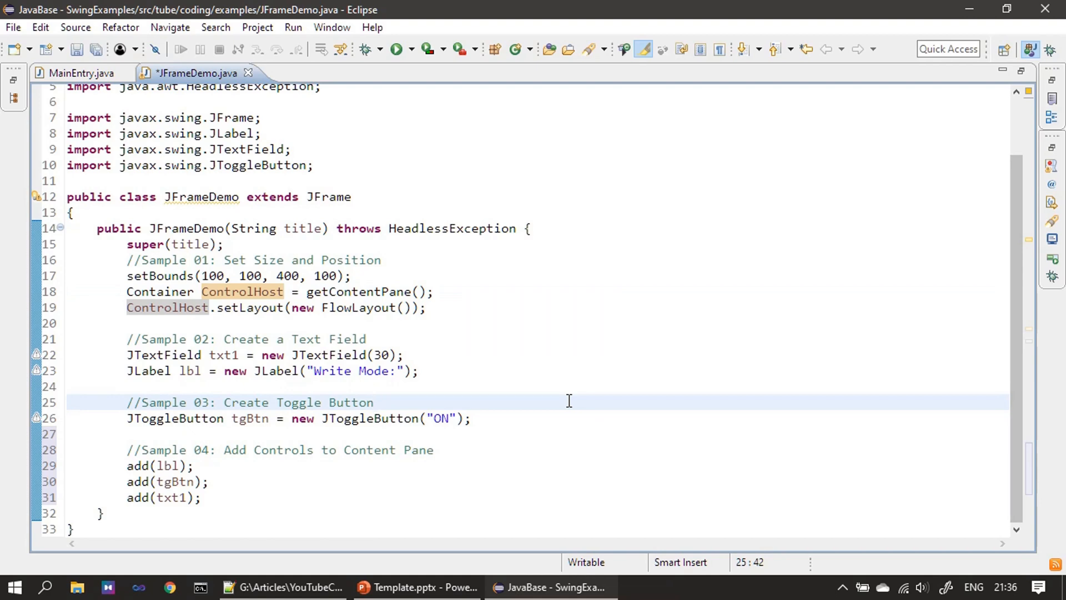
double_click(258, 293)
key(ctrl+c)
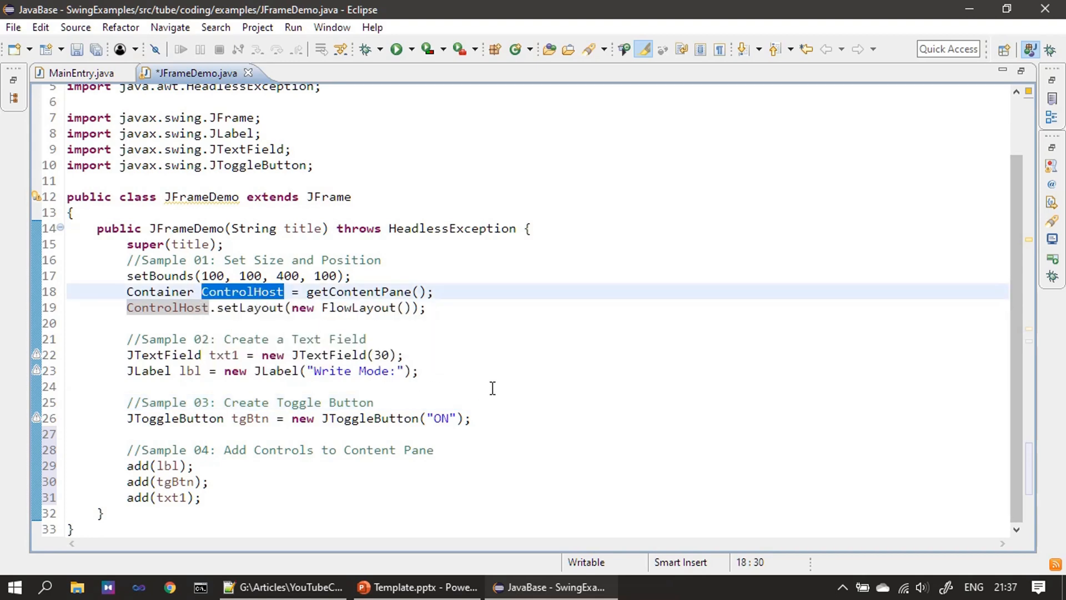
key(ctrl+s)
- Prefix add(lbl) and add(tgBtn) with ControlHost
click(127, 465)
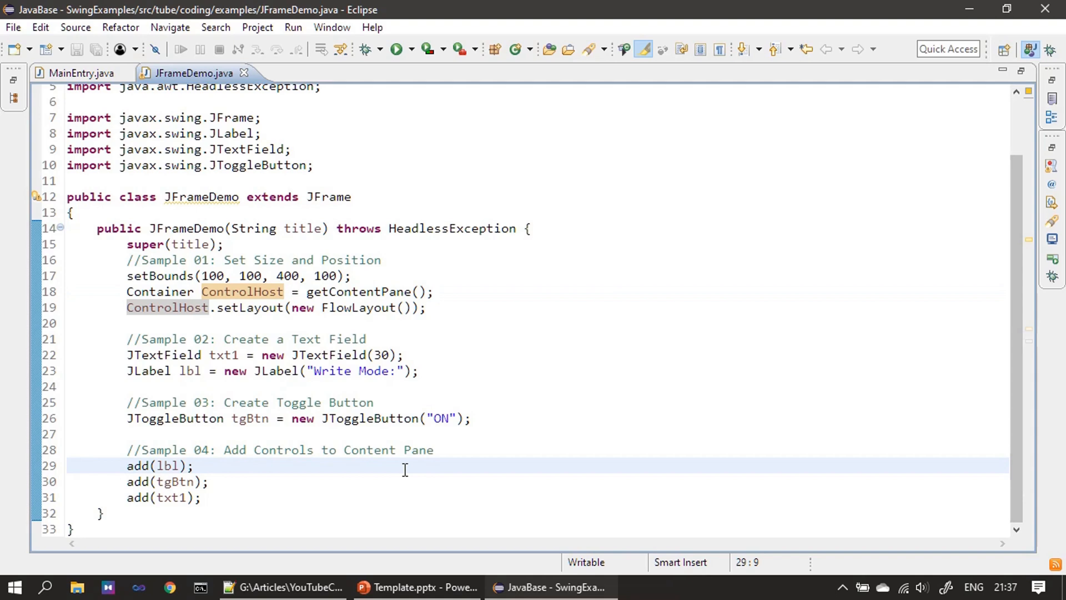
key(ctrl+v)
text(.)
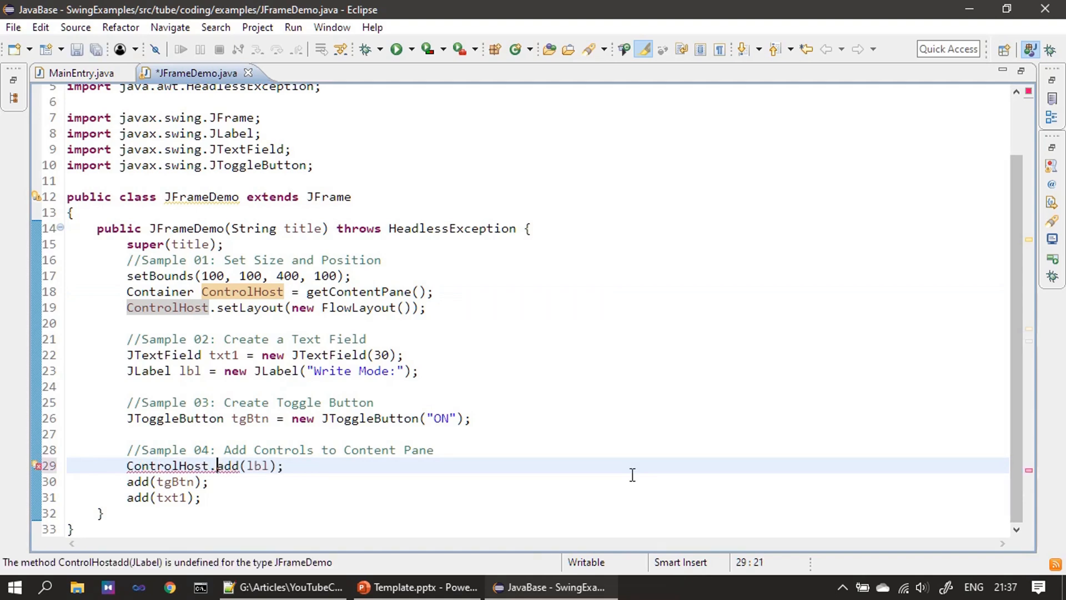
double_click(167, 466)
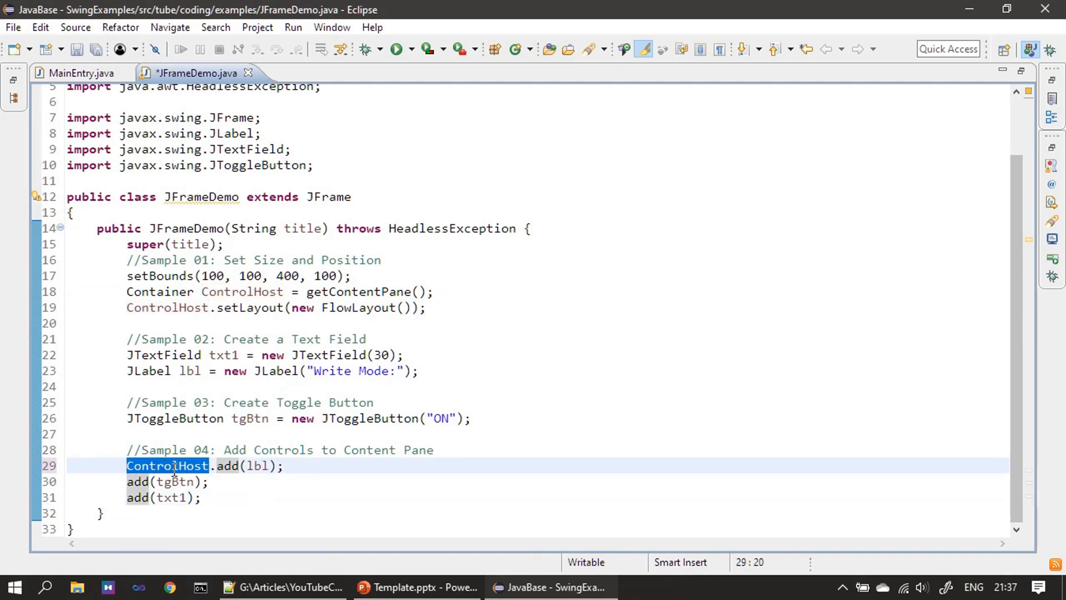
click(128, 482)
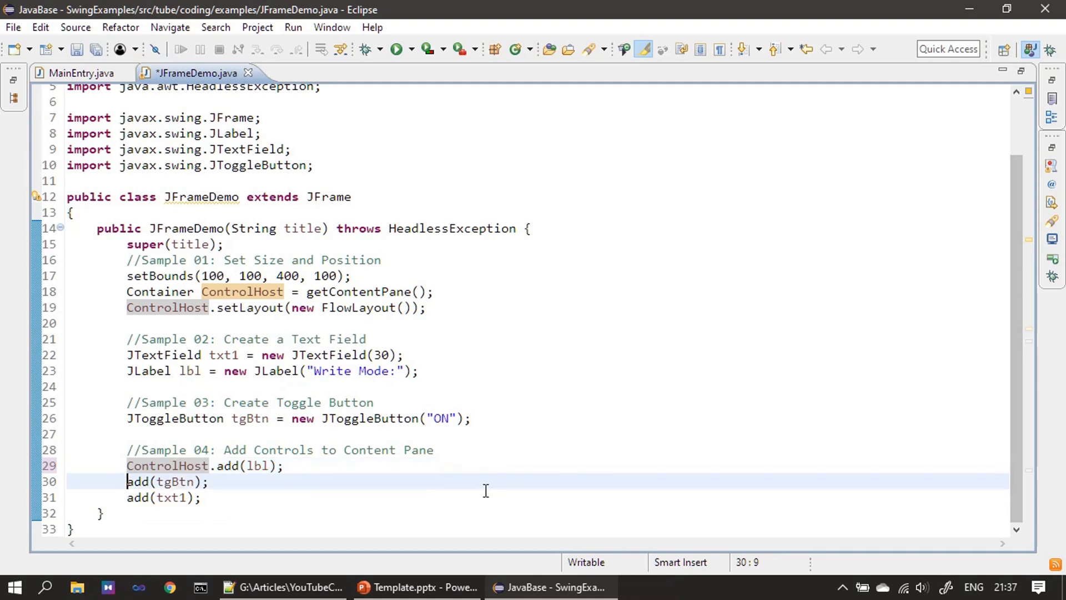
key(ctrl+v)
text(.)
key(Escape)
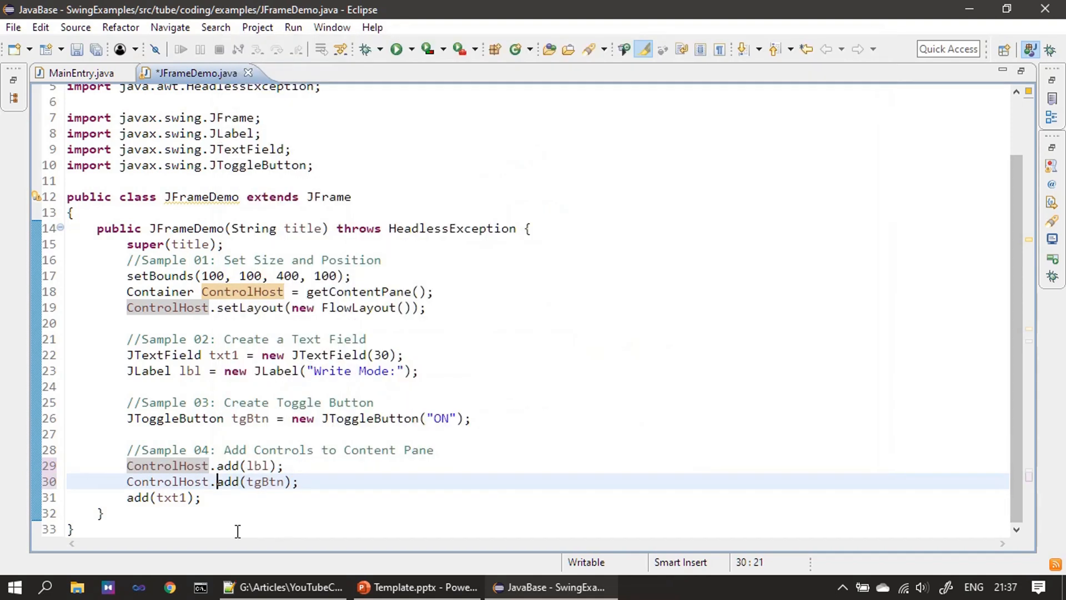
- Prefix add(txt1) with ControlHost. and save JFrameDemo.java
click(128, 497)
key(ctrl+v)
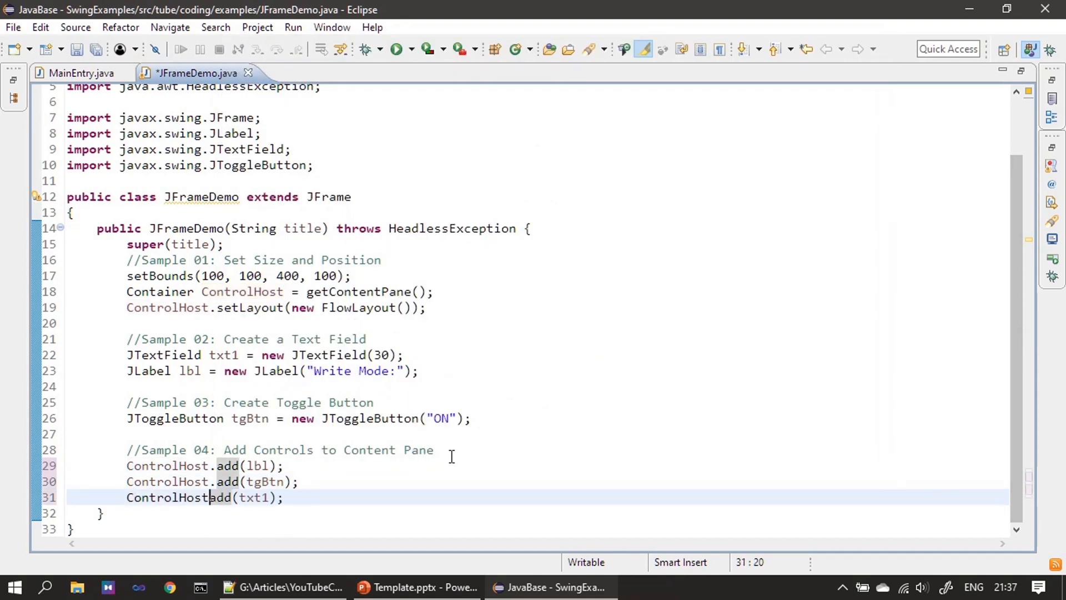
text(.)
key(Escape)
key(ctrl+s)
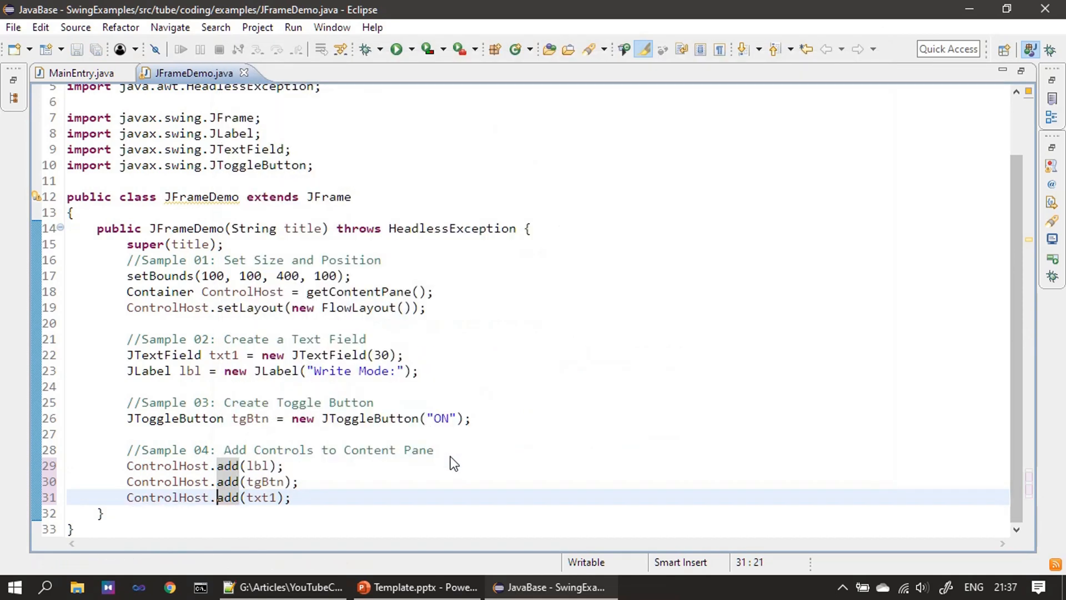
click(672, 435)
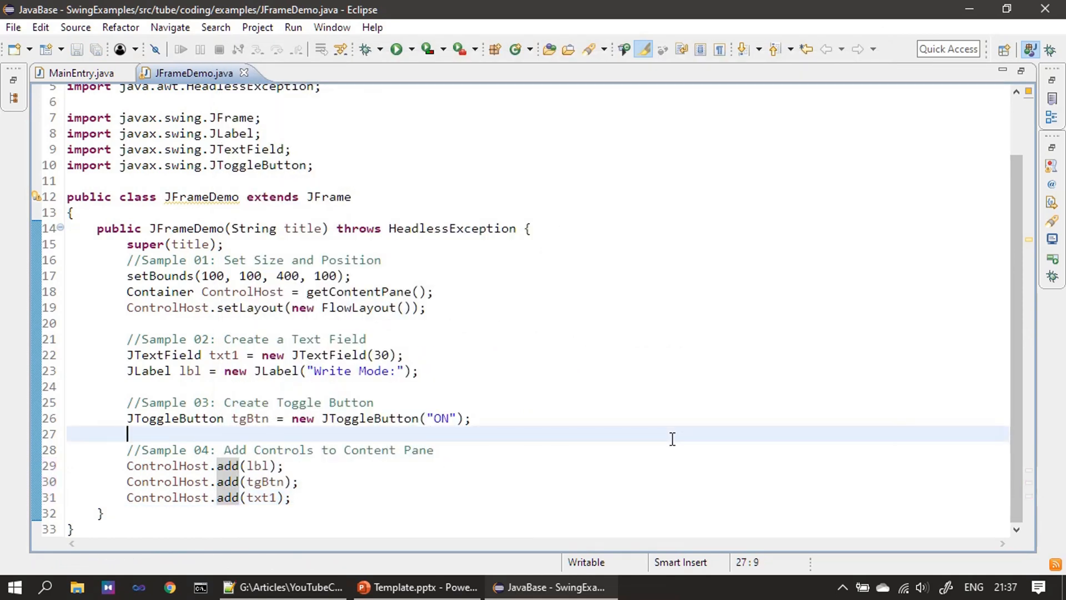
click(363, 499)
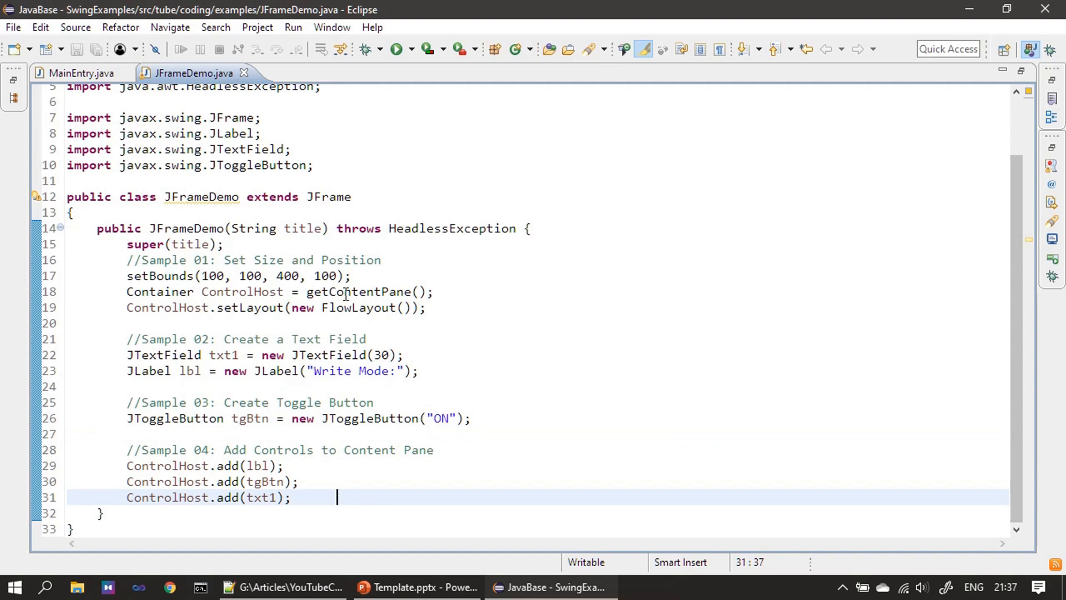
click(396, 50)
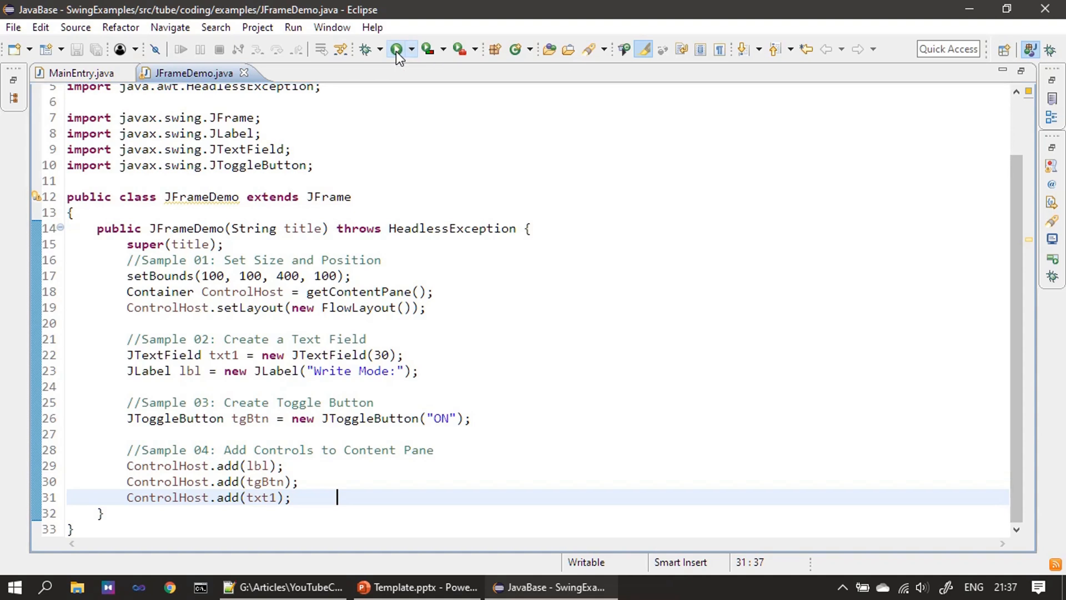
drag(247, 98, 613, 295)
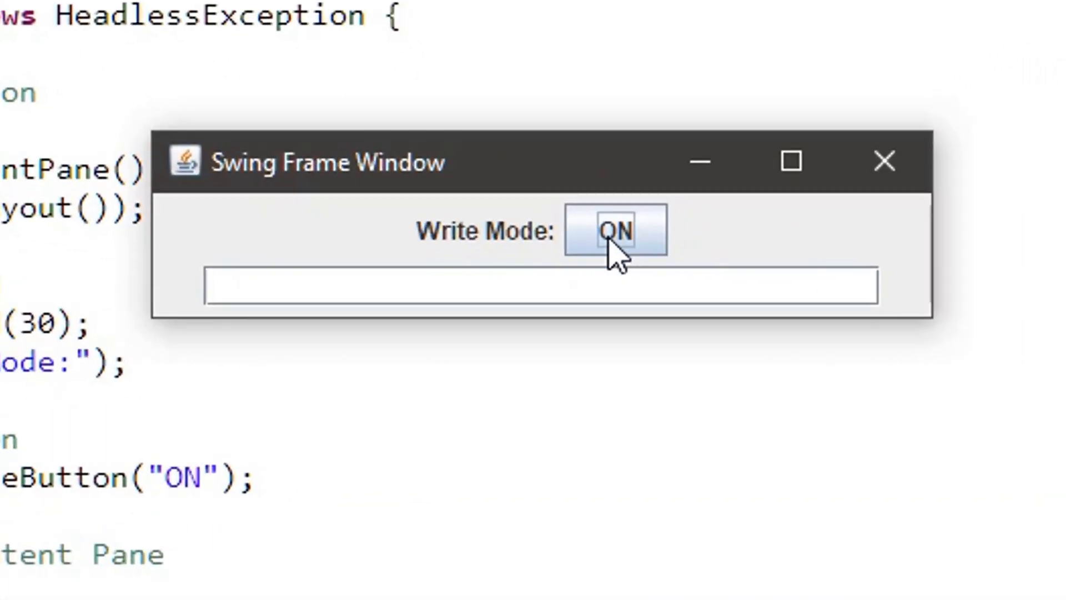
click(643, 319)
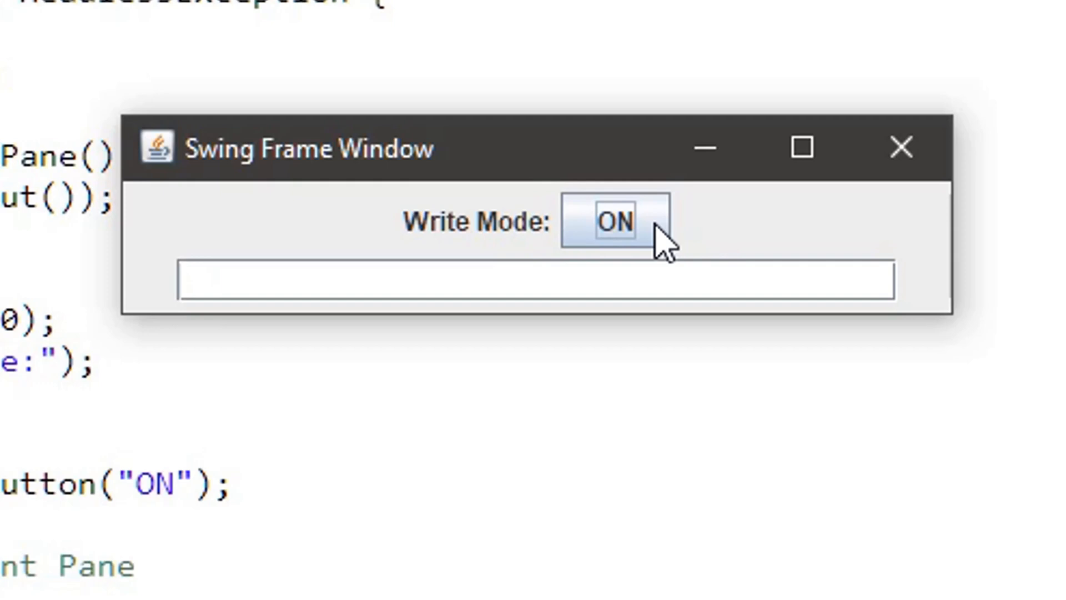
click(661, 235)
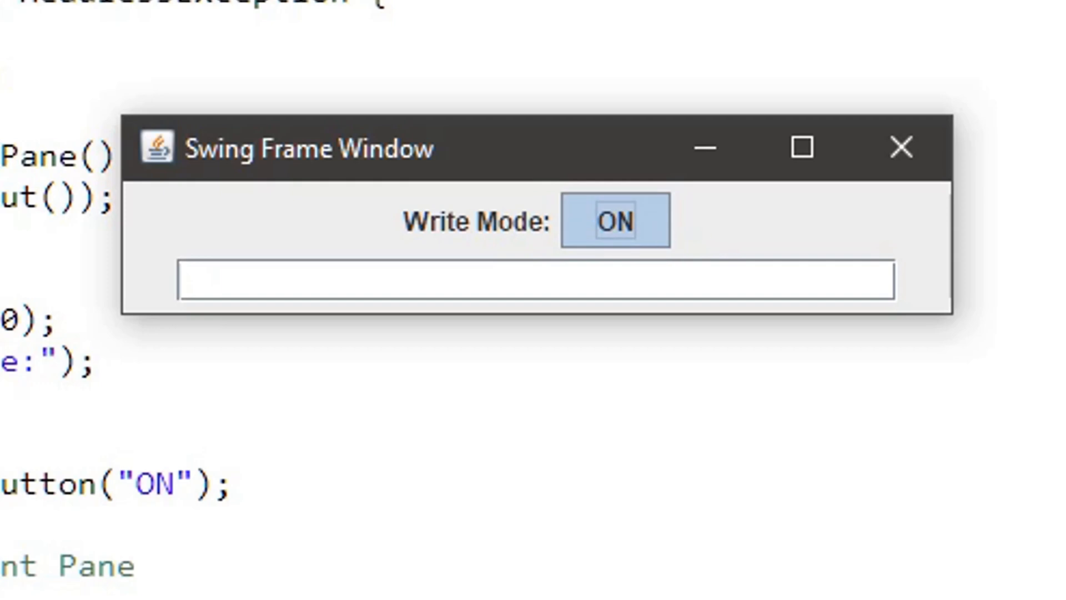
click(674, 244)
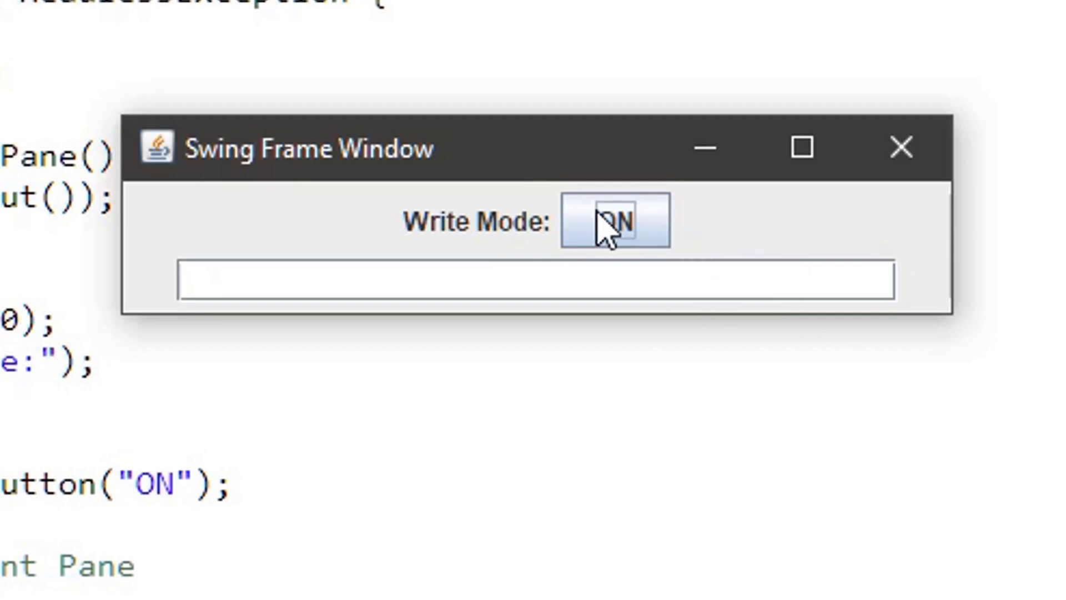
click(642, 246)
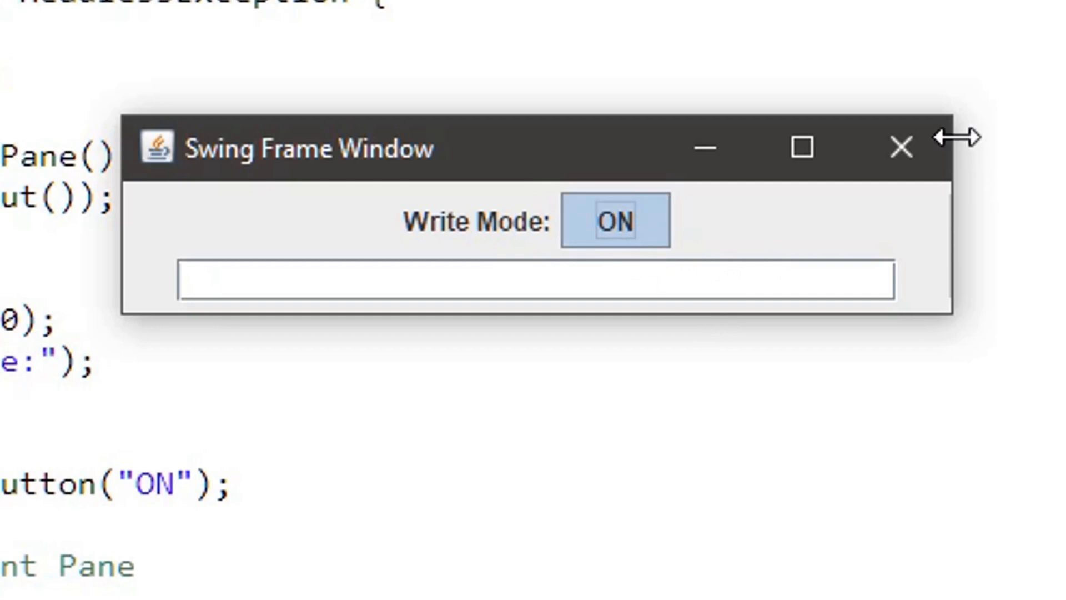
click(918, 154)
click(656, 225)
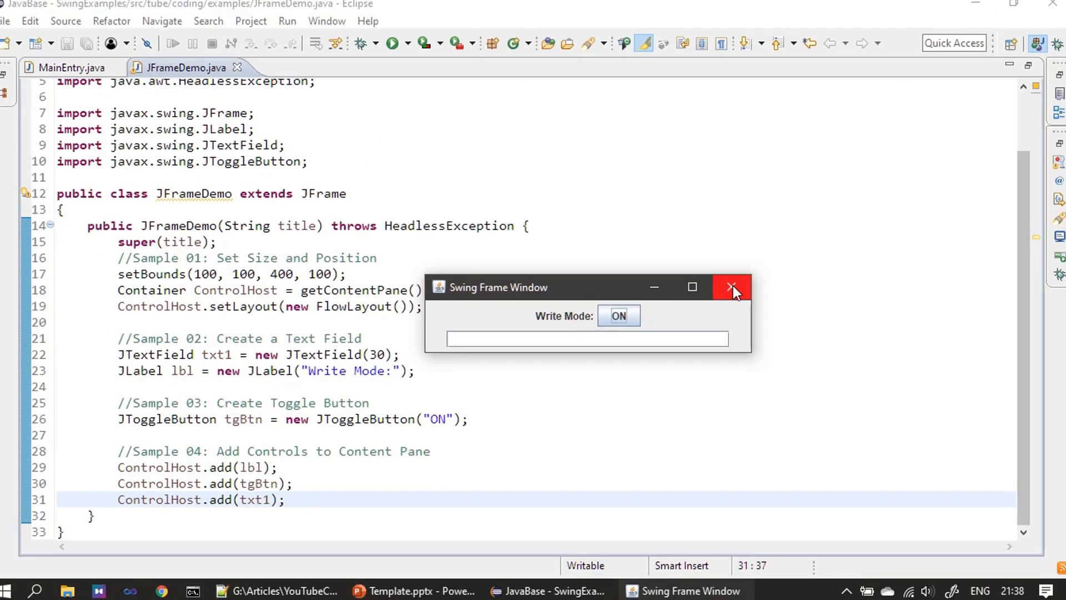
click(732, 289)
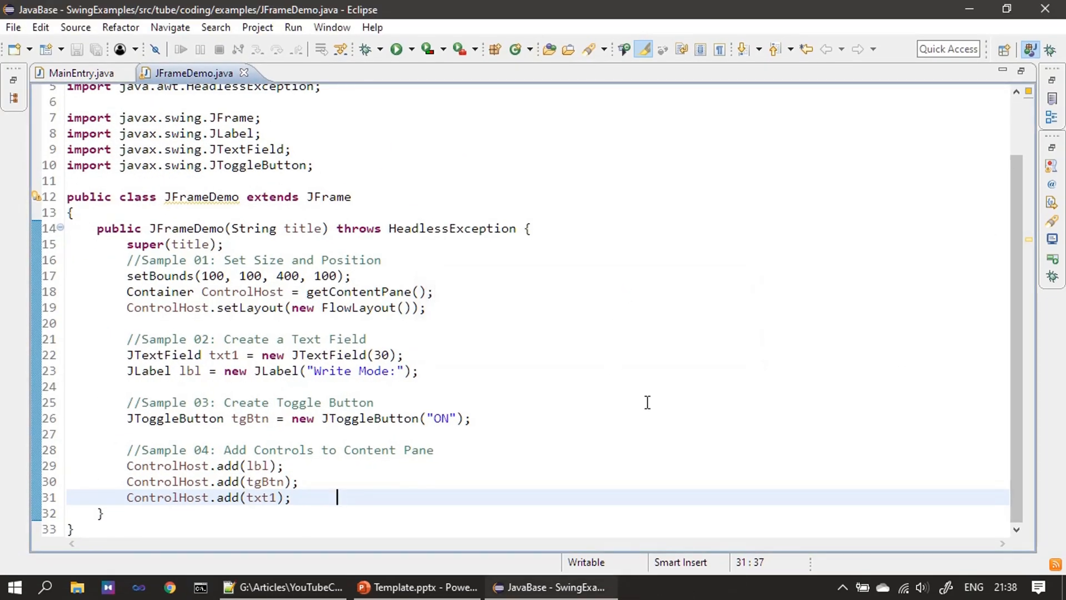
- Add the comment //Sample 05: Handle the Toggle Button Event after the add calls and save
key(Return)
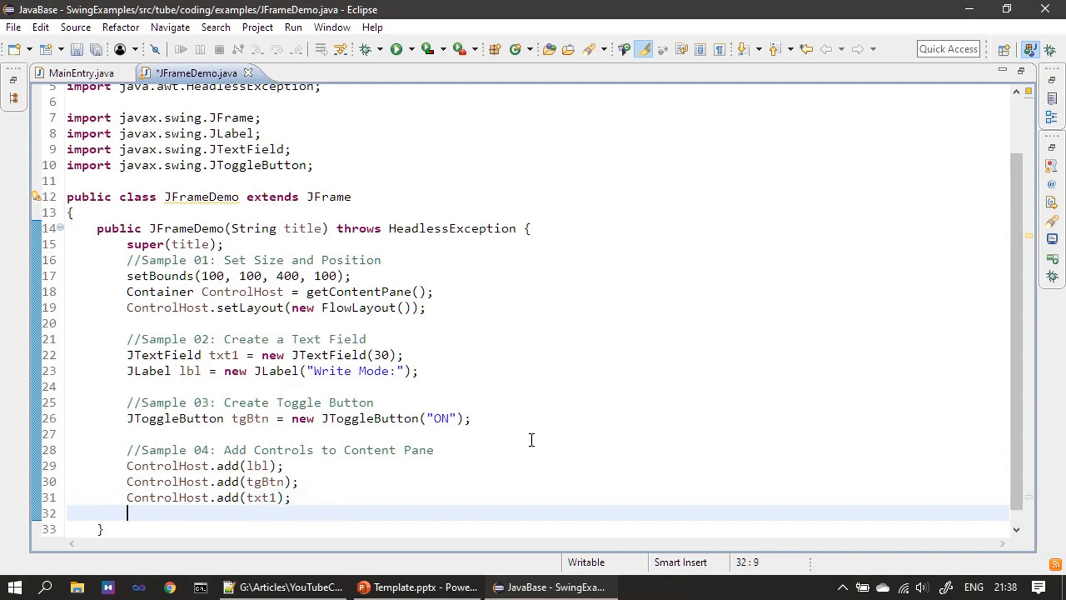
key(Return)
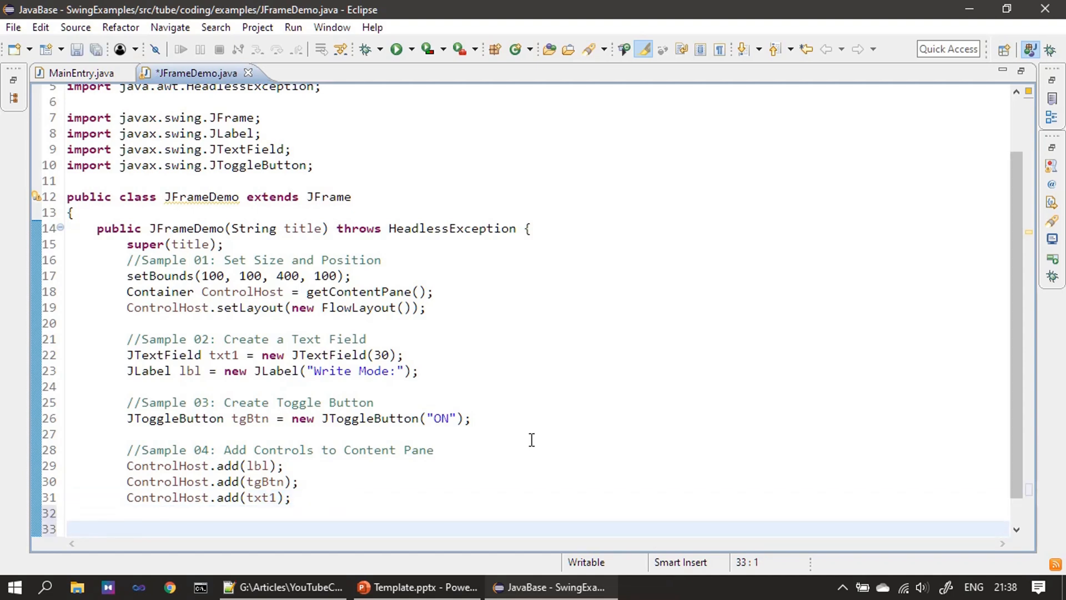
key(ctrl+v)
key(ctrl+s)
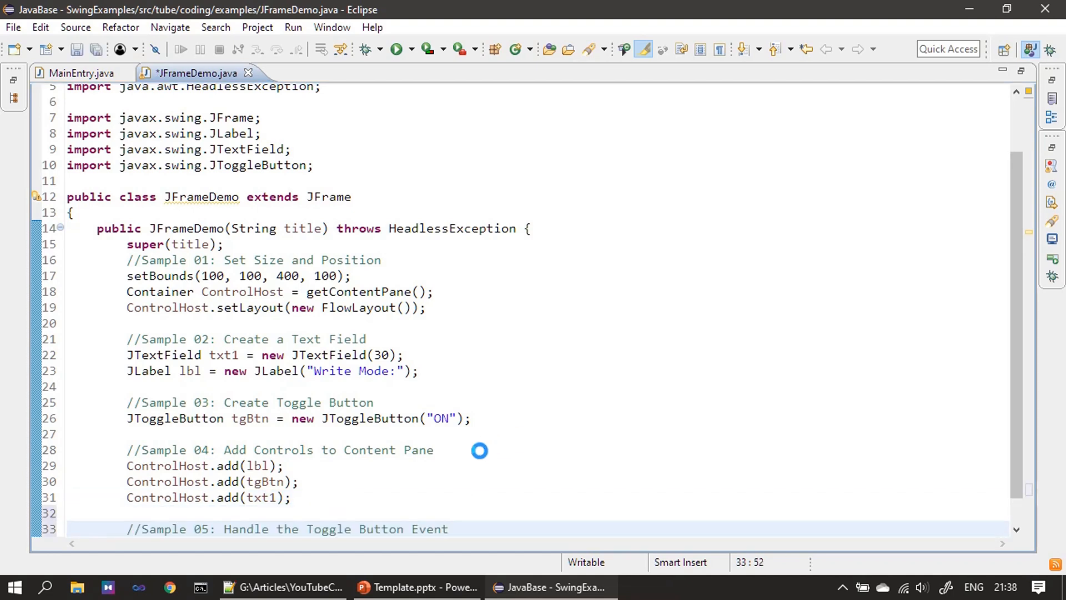
scroll(511, 471, down, 1)
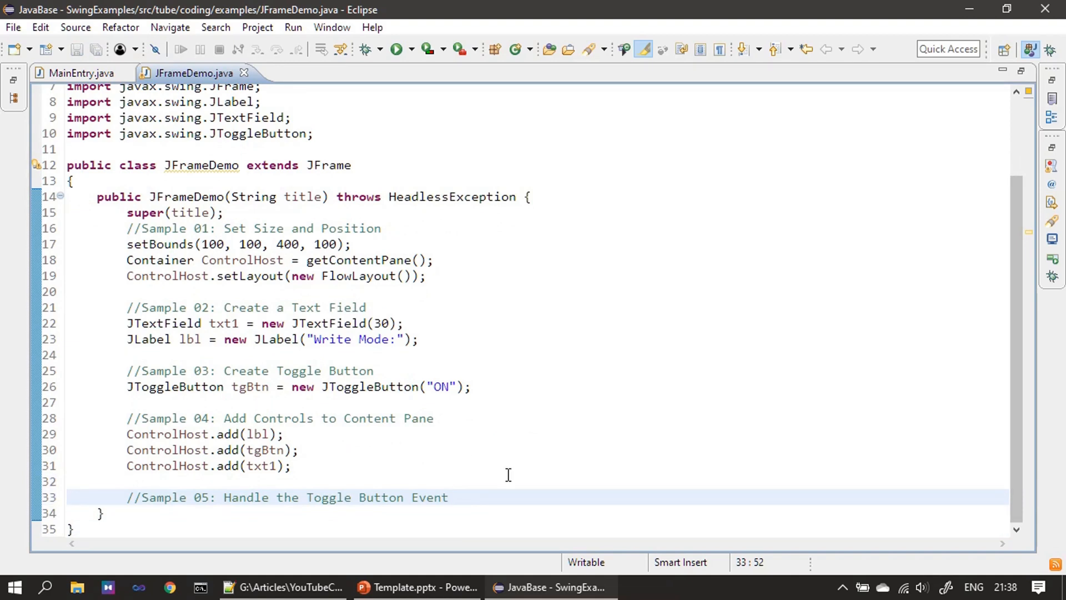
key(Return)
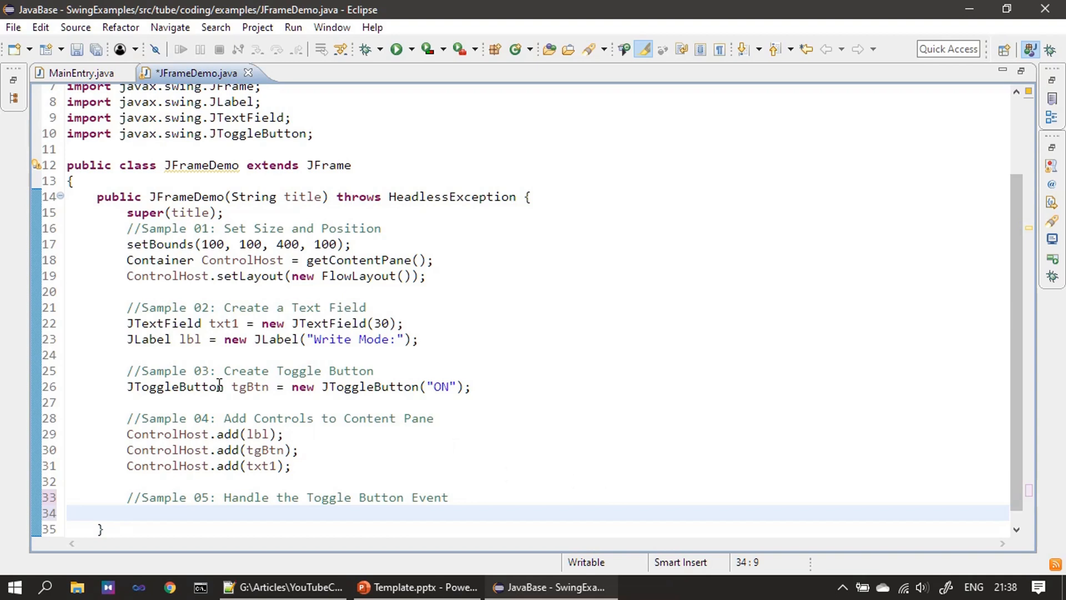
- Start tgBtn.addItemListener(new ItemLi and bring up ItemListener completions
double_click(251, 387)
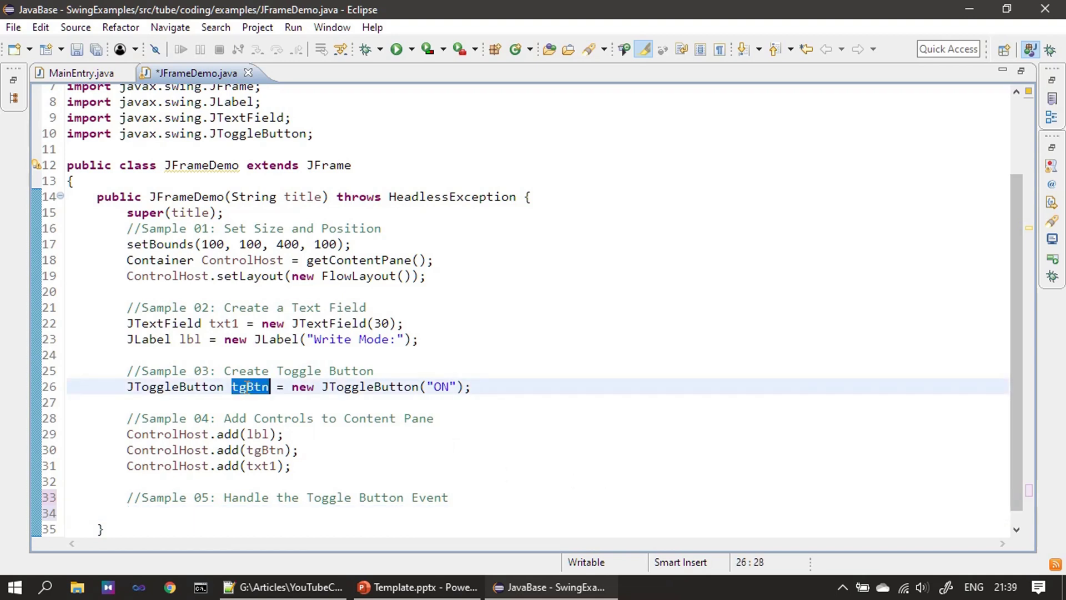
click(503, 438)
scroll(504, 438, down, 1)
click(167, 500)
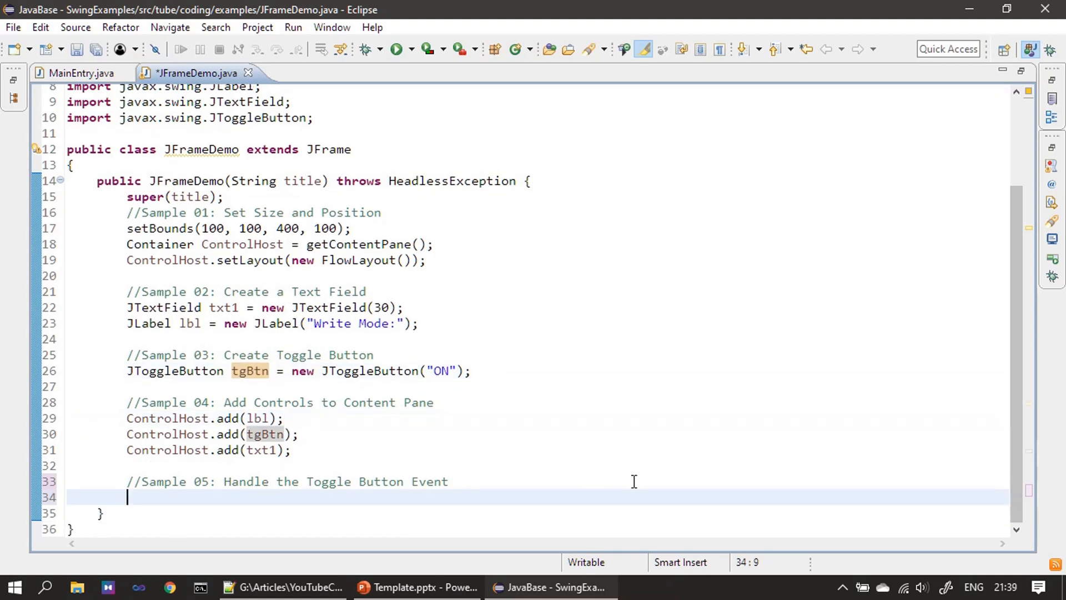
text(tgBtn.)
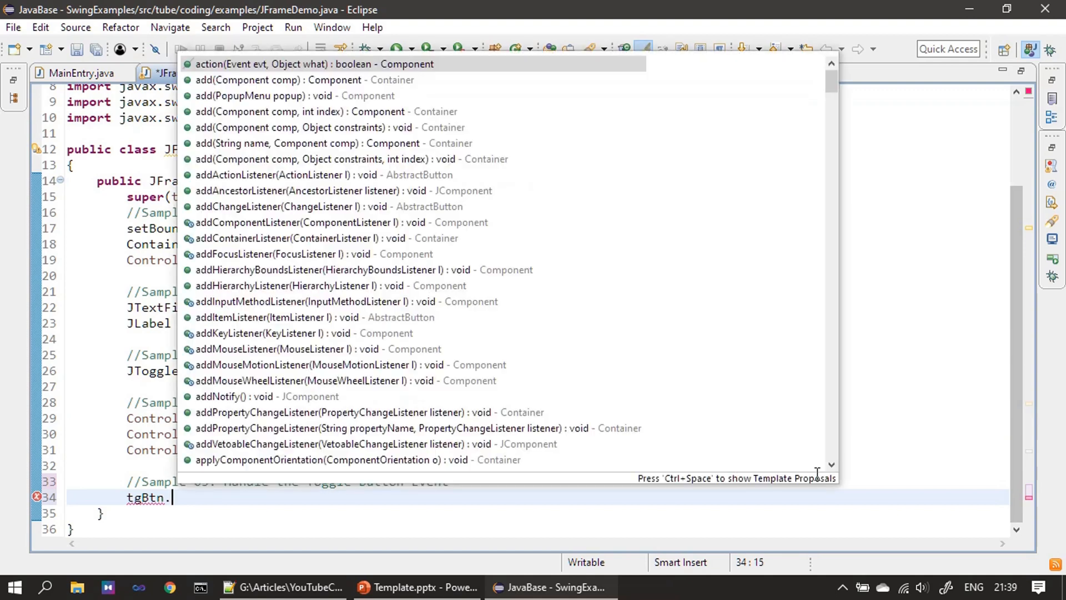
text(add)
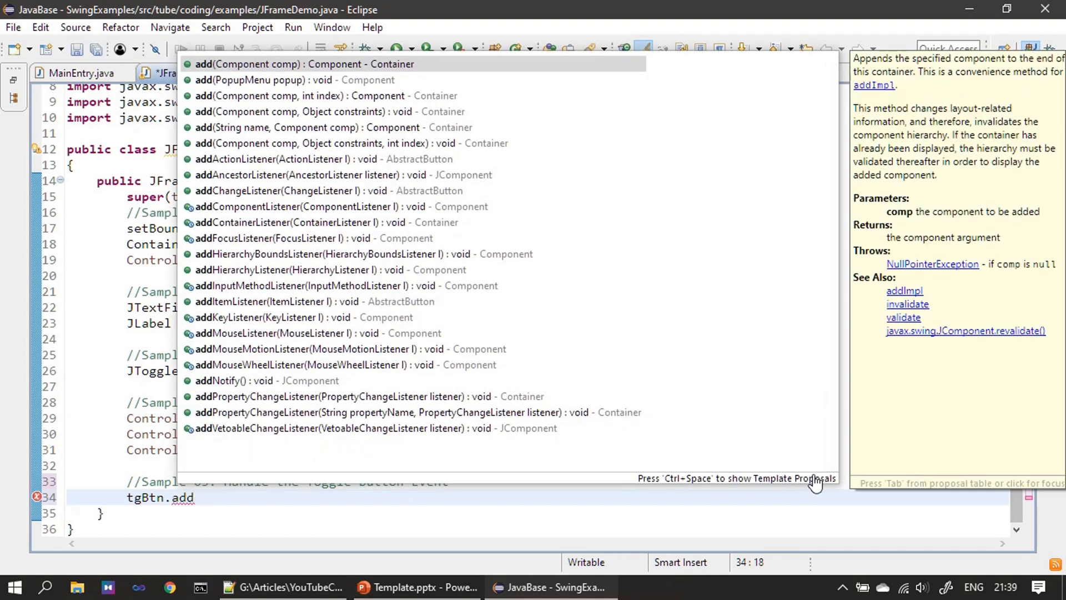
text(Ite)
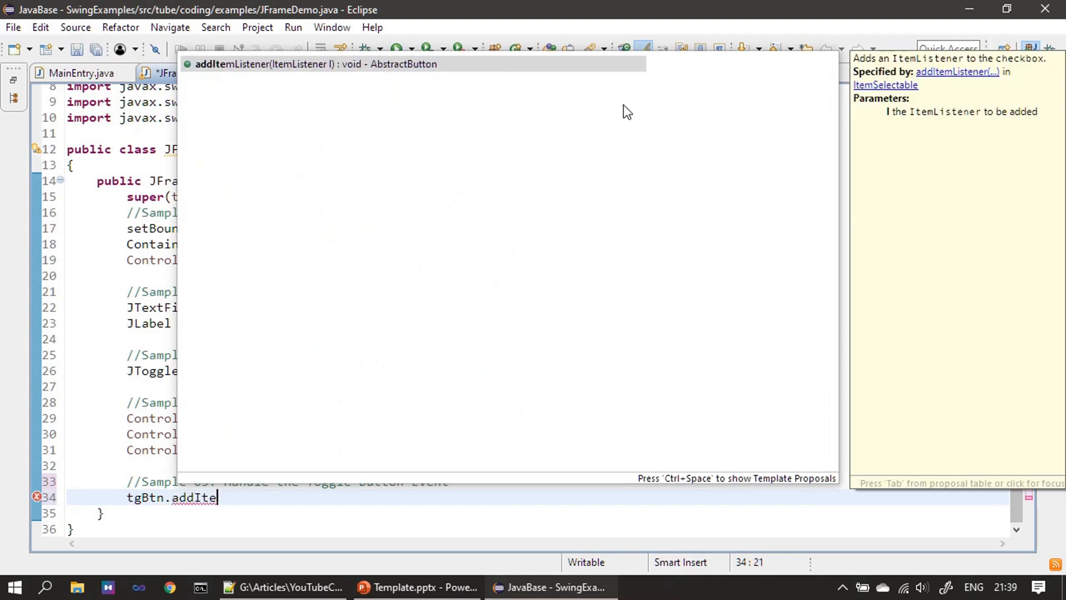
double_click(360, 68)
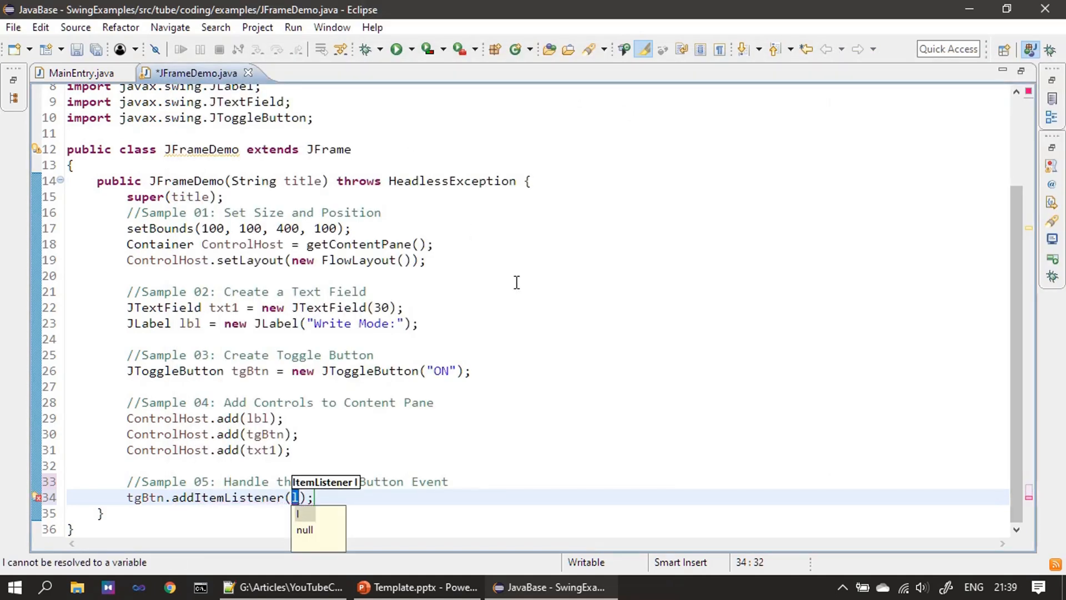
text(new )
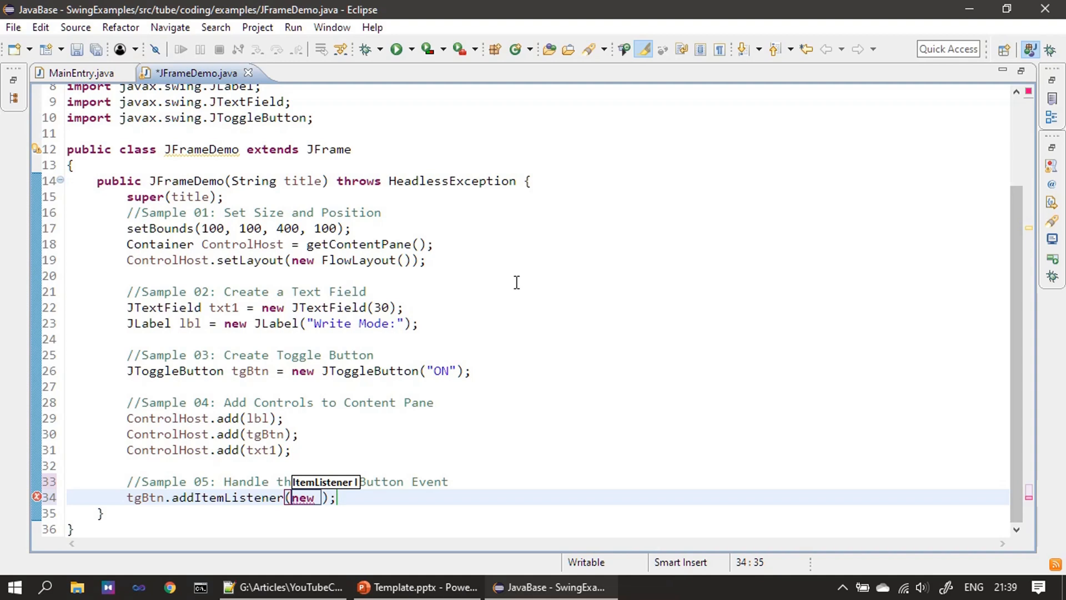
text(Item)
text(Li)
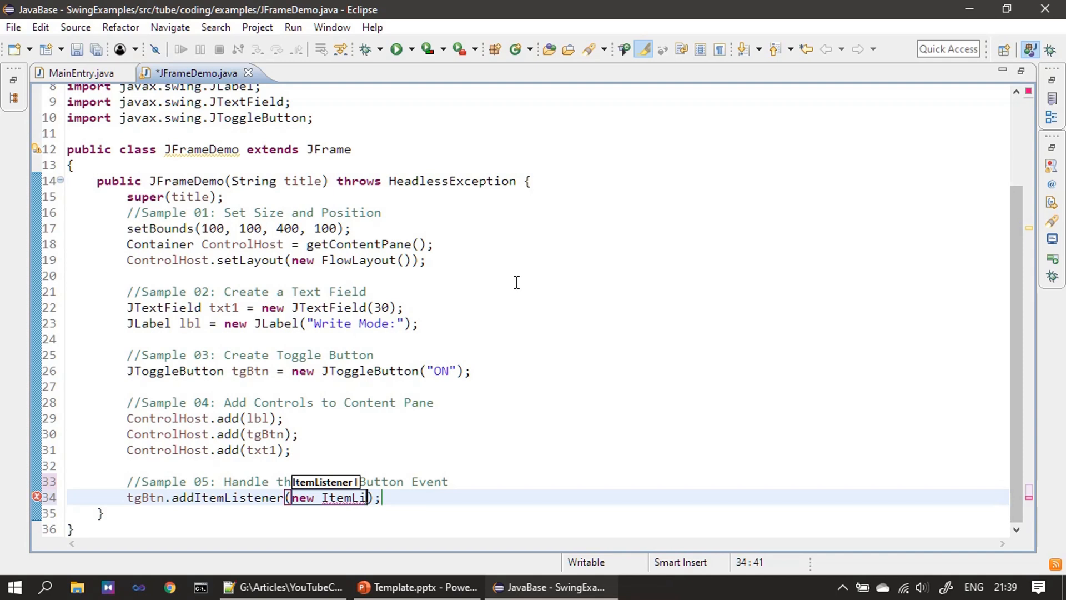
key(ctrl+space)
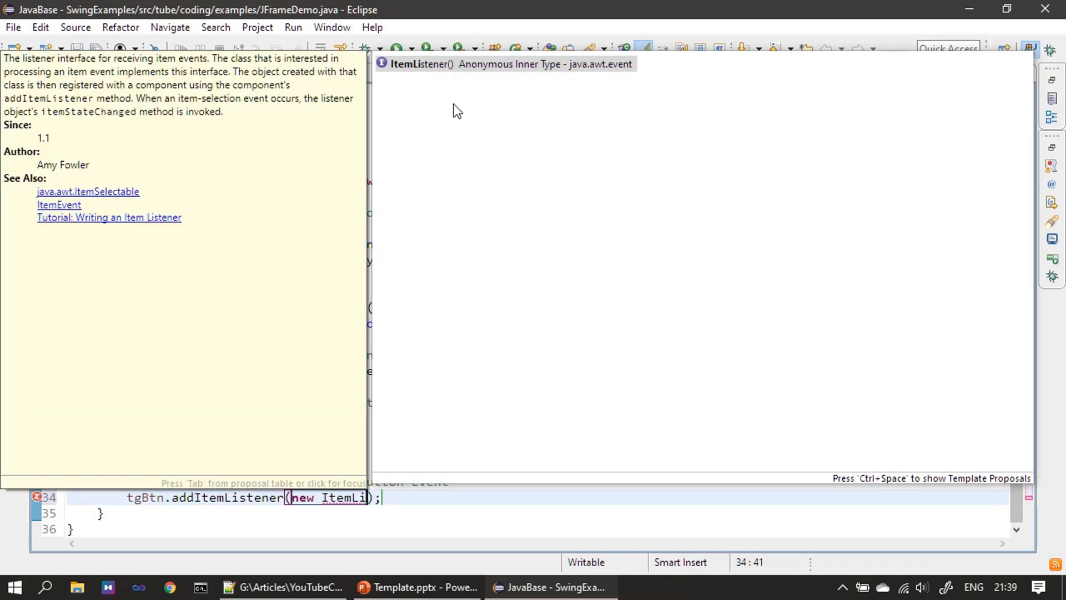
- Insert an anonymous ItemListener and delete its auto-generated TODO comment
click(404, 69)
double_click(540, 66)
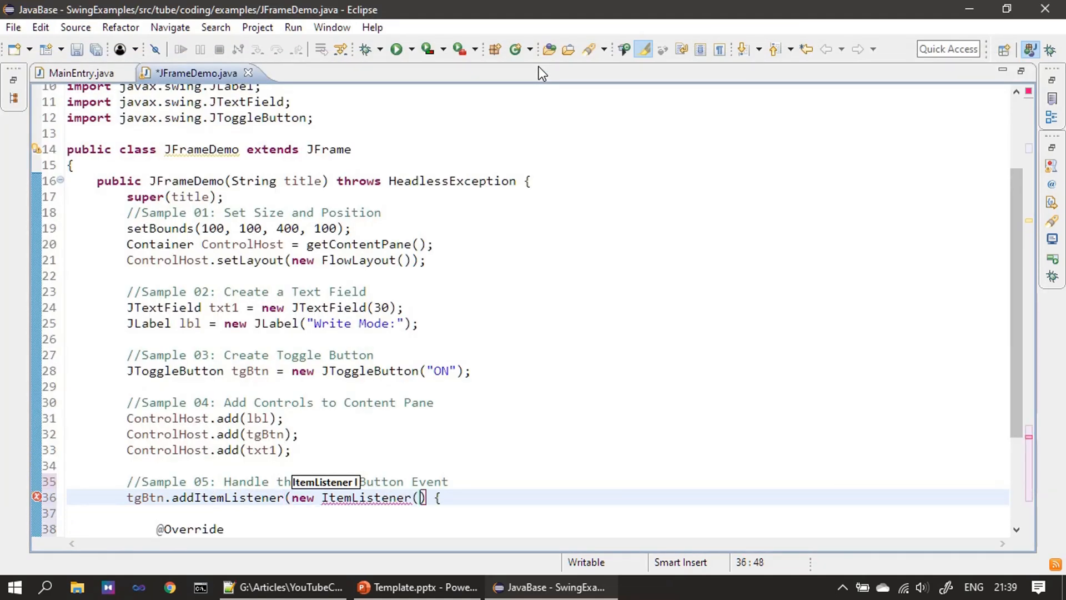
scroll(658, 366, down, 2)
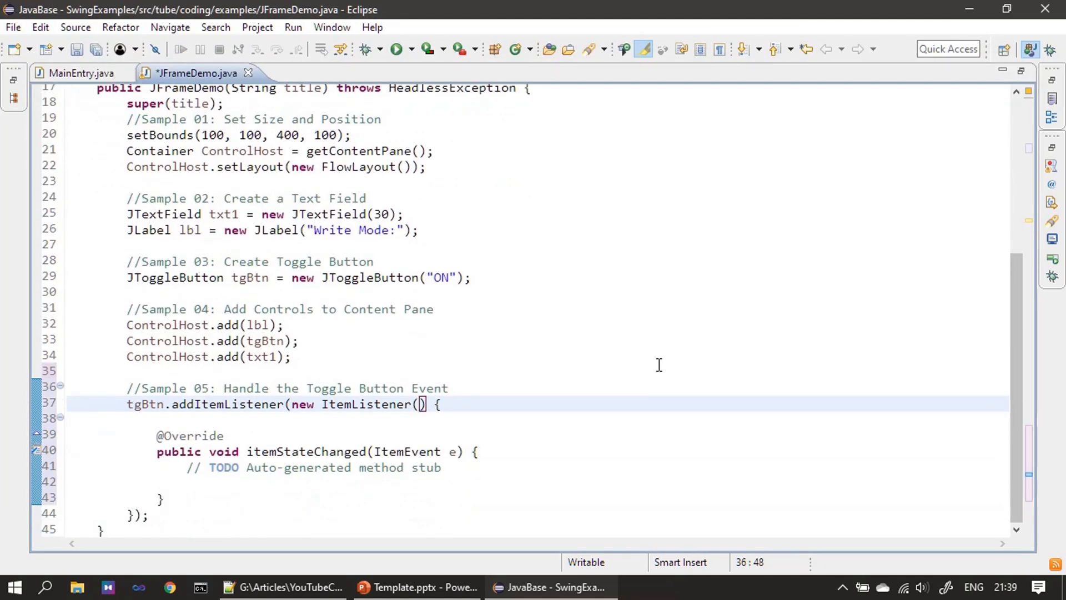
scroll(658, 365, down, 1)
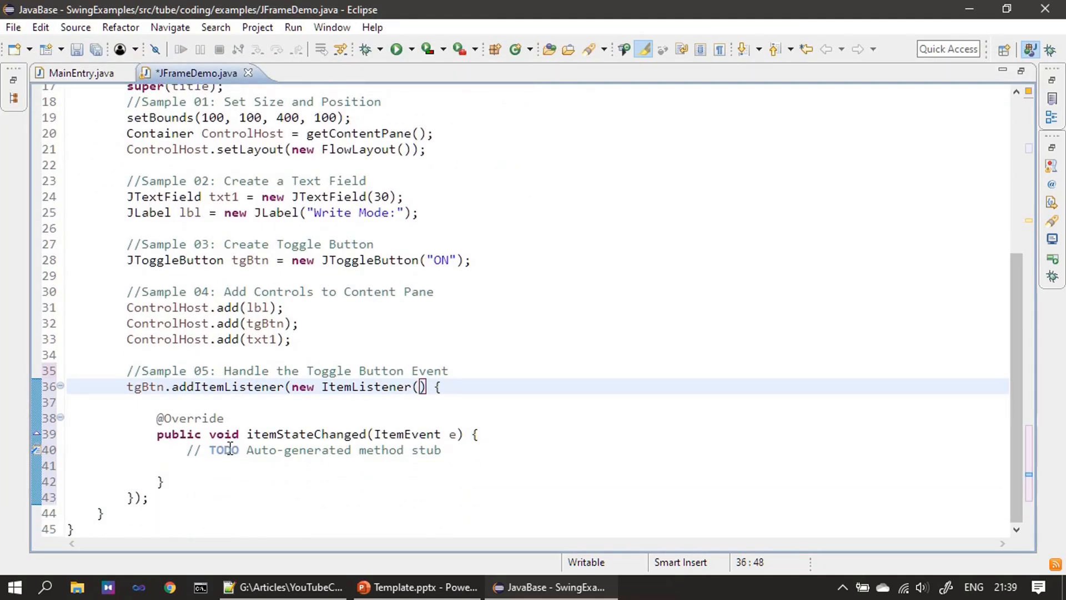
drag(456, 450, 3, 450)
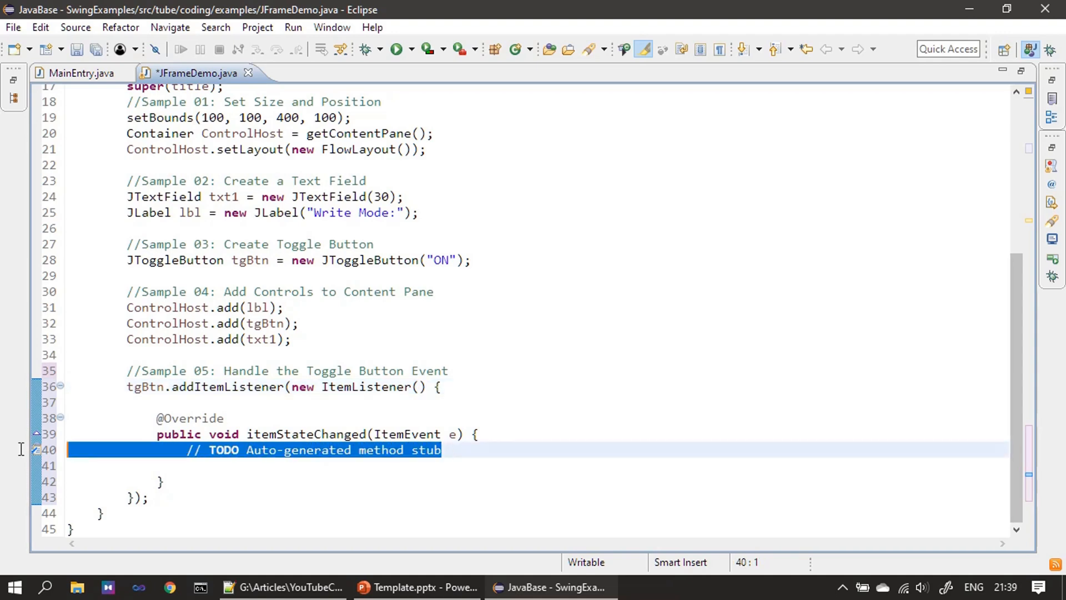
key(Delete)
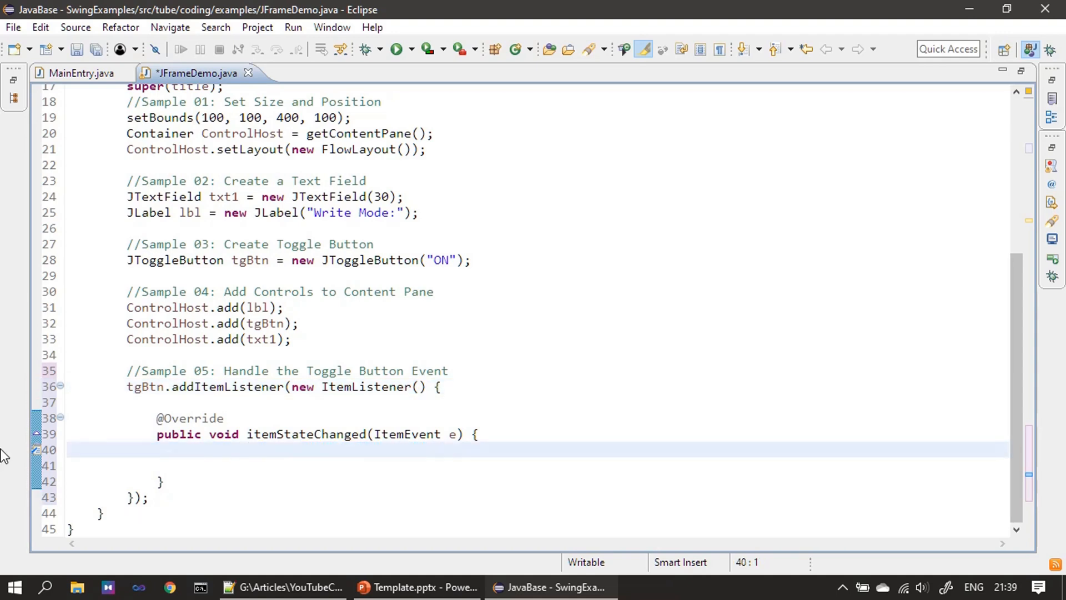
key(Delete)
key(Up)
key(Up)
key(Up)
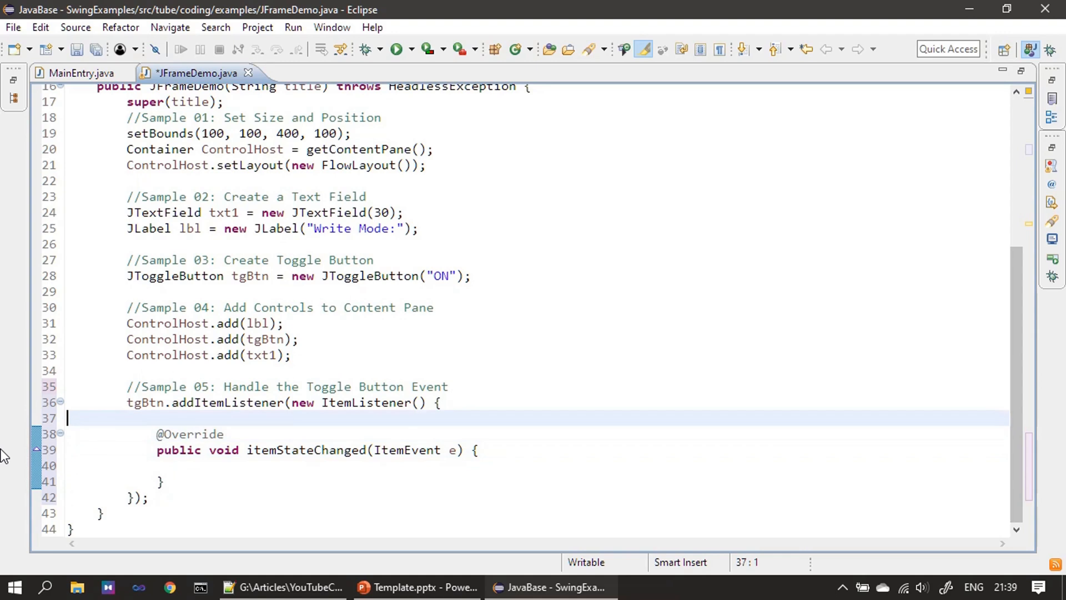
key(shift+End)
key(Delete)
key(Delete)
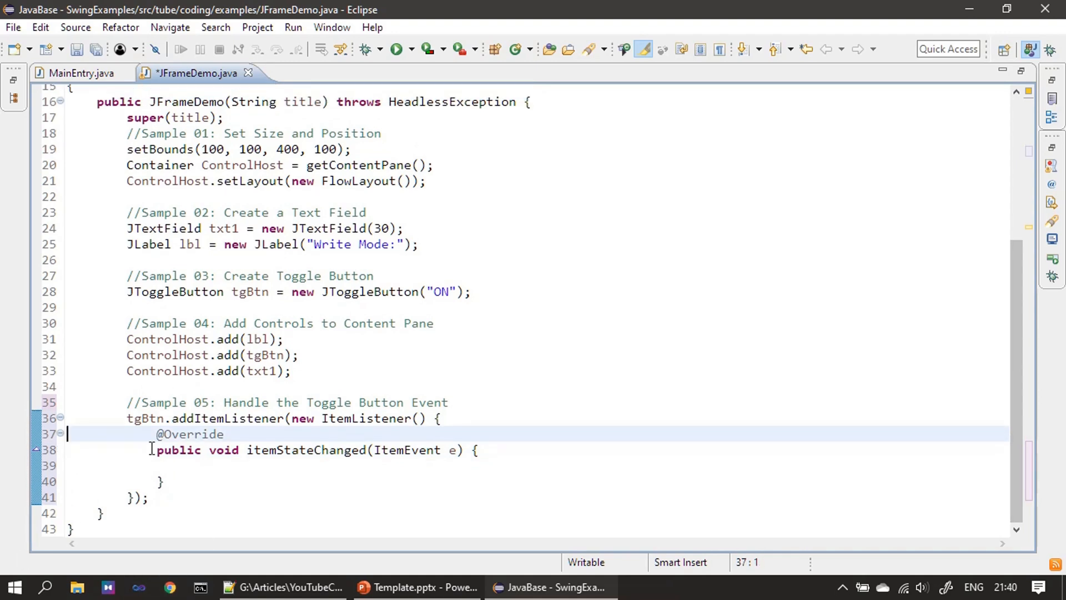
click(99, 53)
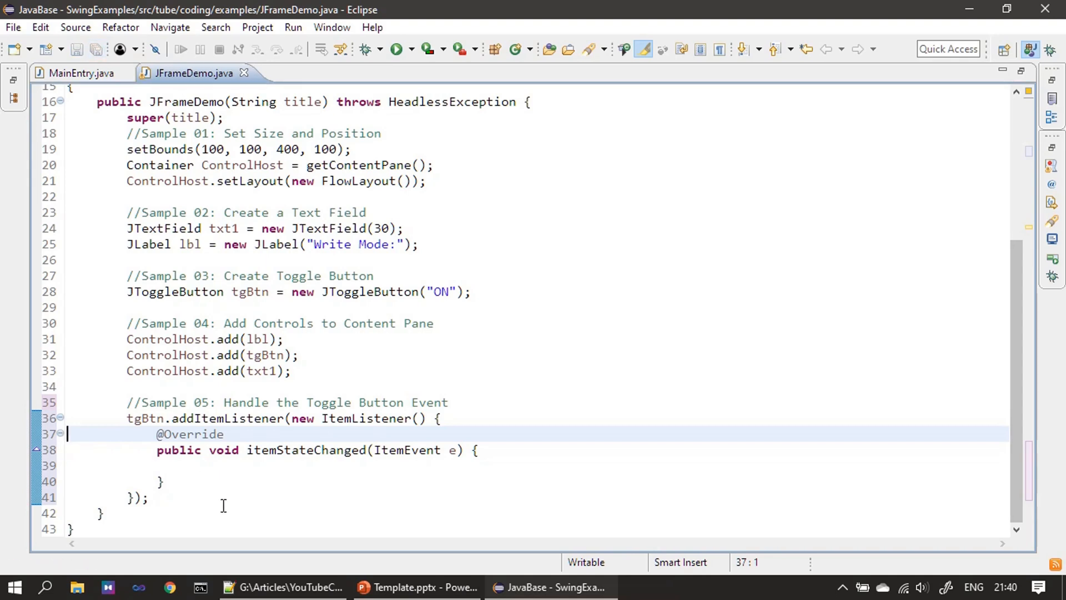
click(208, 463)
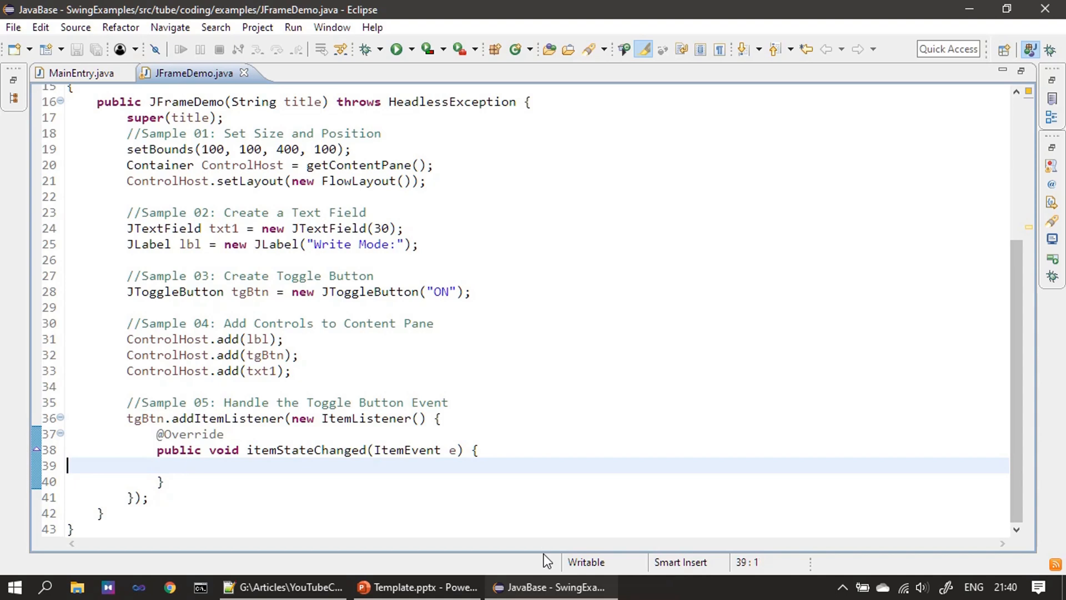
- Paste the if(tgBtn.isSelected())/else block into itemStateChanged, save, and review isSelected completions
text(if(tgBtn.isSelected()) 				{ 					tgBtn.setText("OFF"); 					txt1.setText("Mode Changed from Write to Read"); 				} 				else 				{ 					tgBtn.setText("ON"); 					txt1.setText("Mode Changed from Read to Write"); 				})
key(ctrl+s)
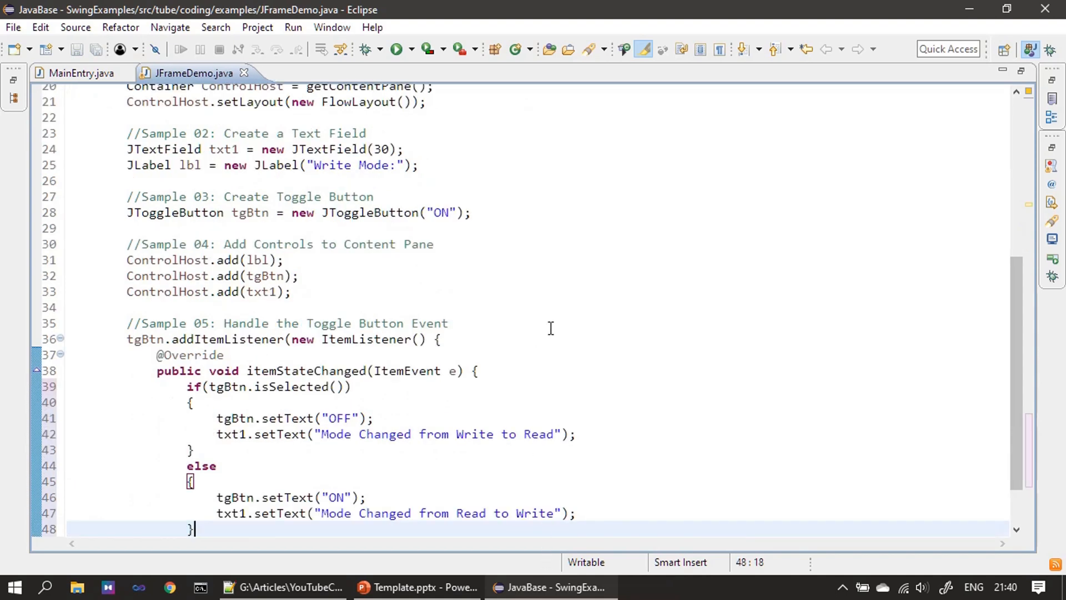
scroll(551, 328, down, 2)
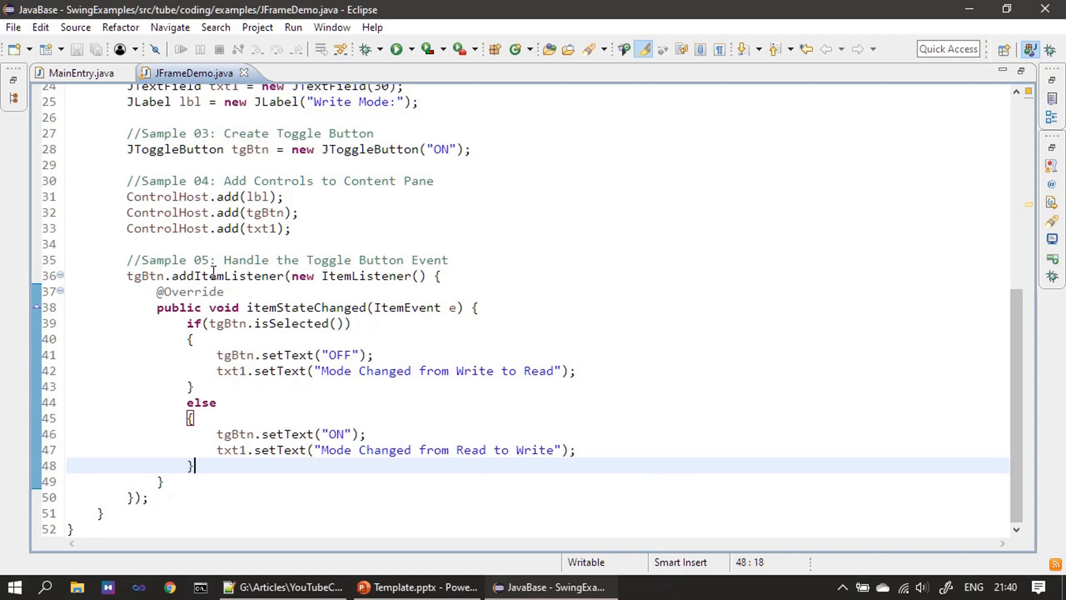
double_click(246, 149)
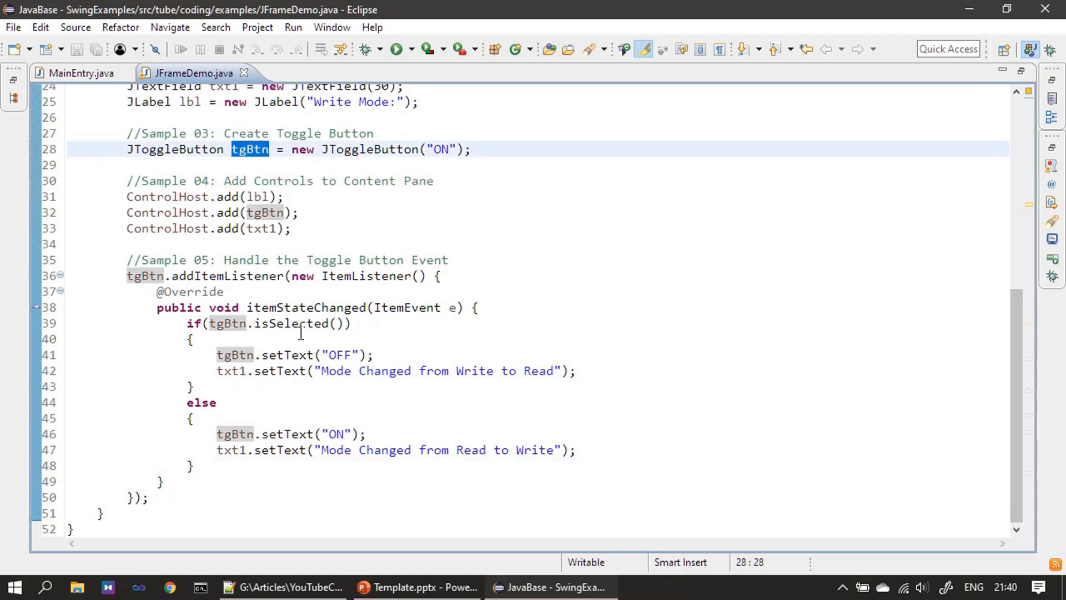
click(337, 324)
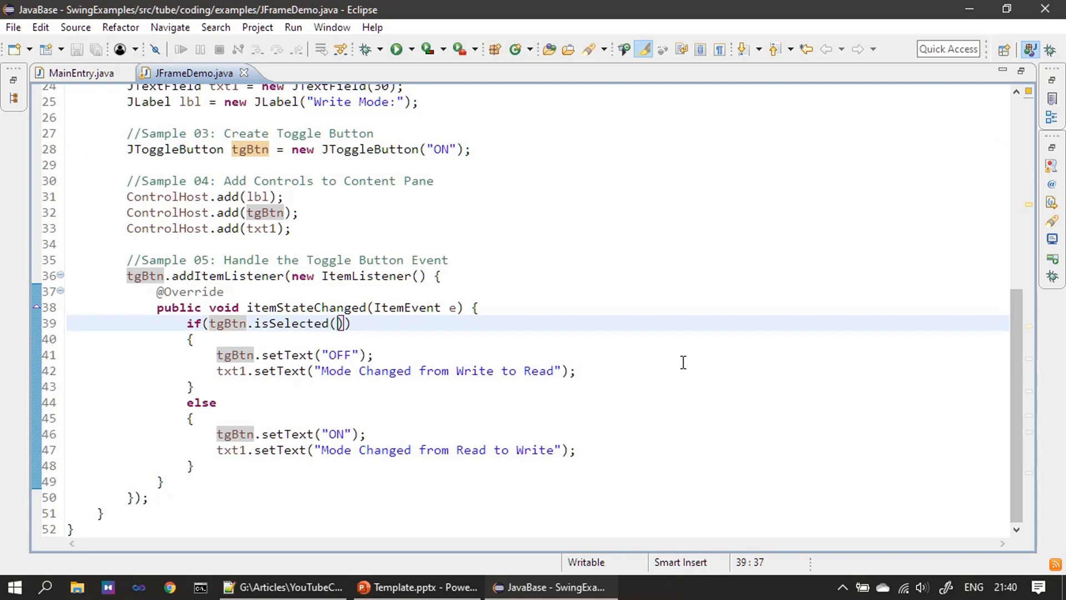
key(ctrl+space)
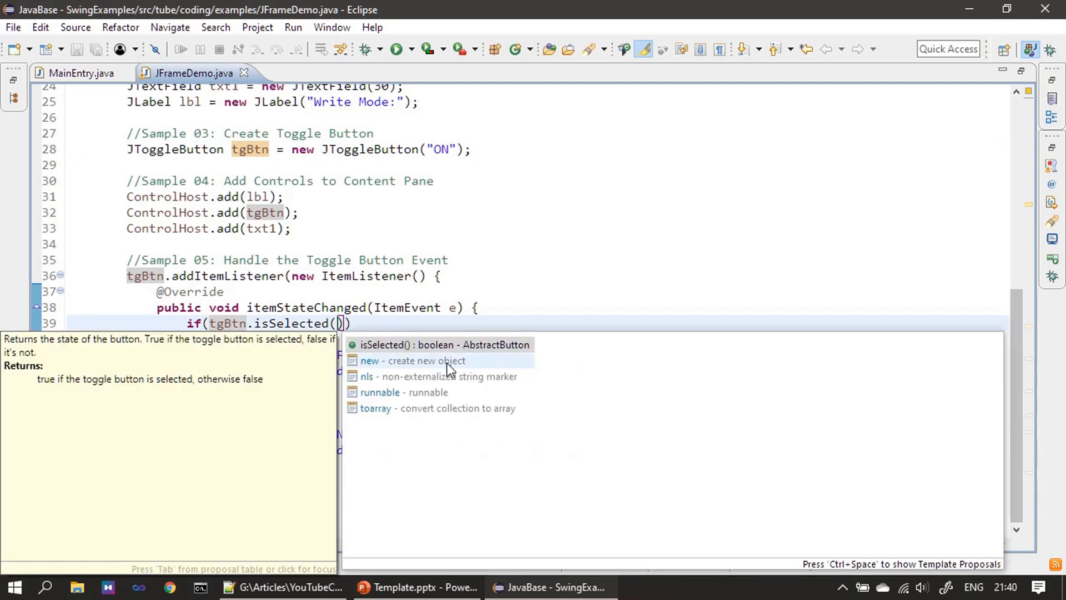
click(814, 254)
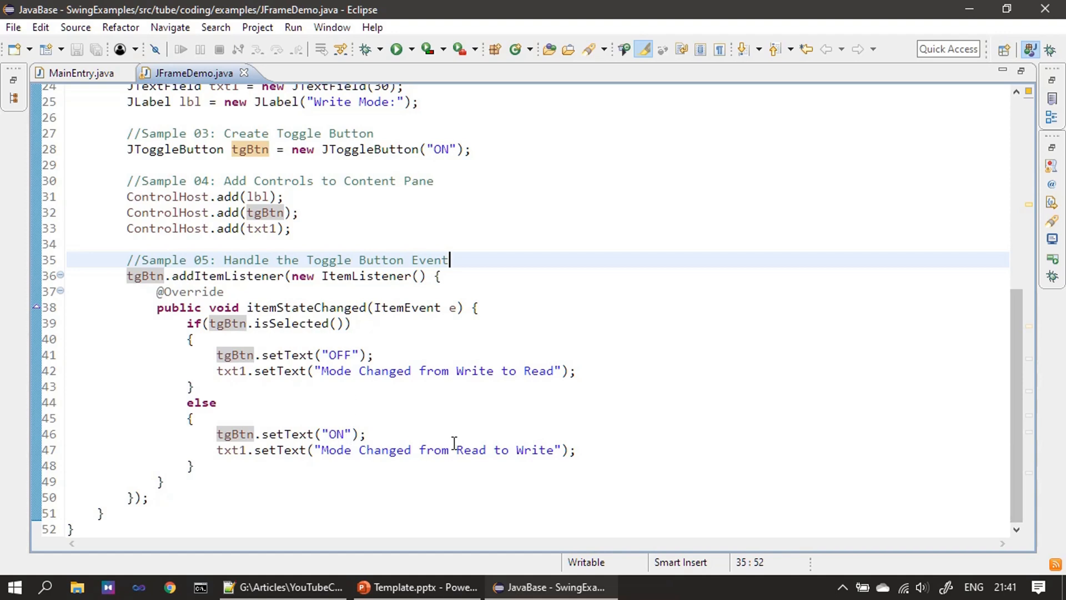
scroll(450, 442, up, 1)
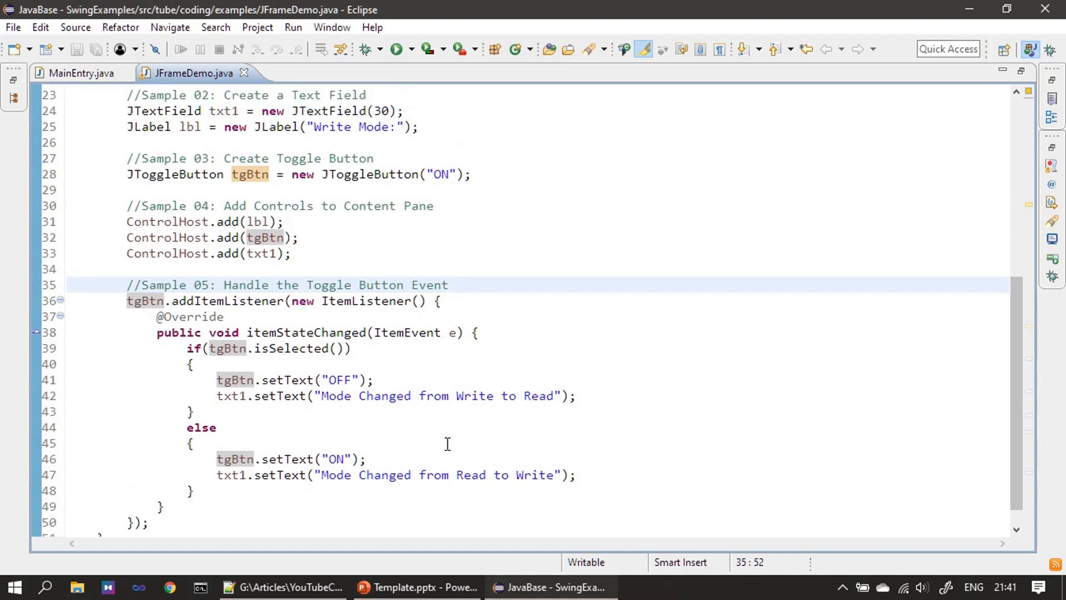
scroll(447, 443, up, 1)
scroll(447, 443, up, 1)
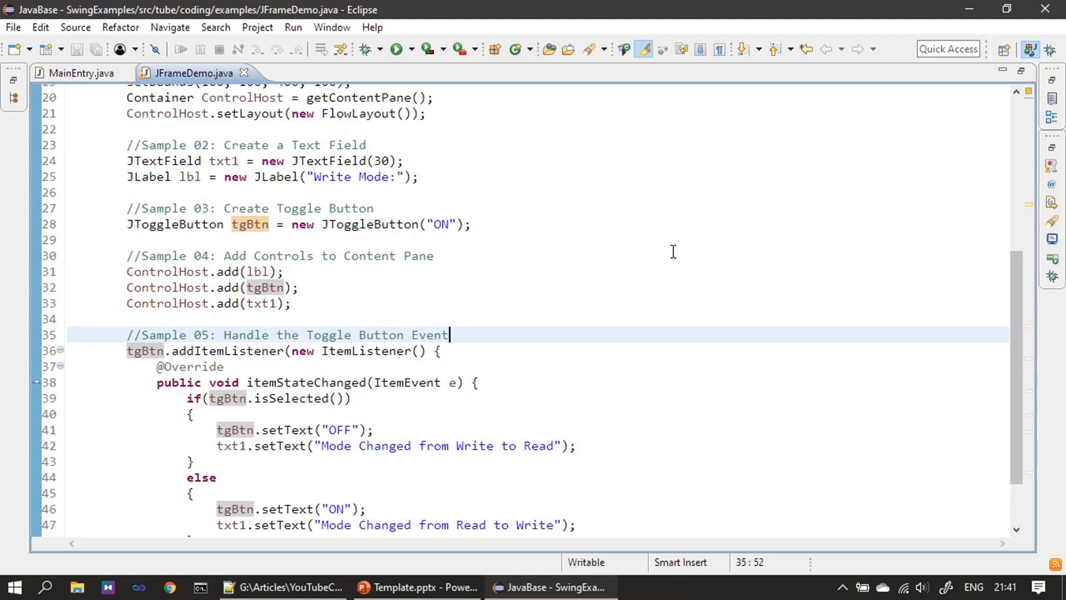
- Change the label text to Read Mode: and save
double_click(331, 177)
text(Read)
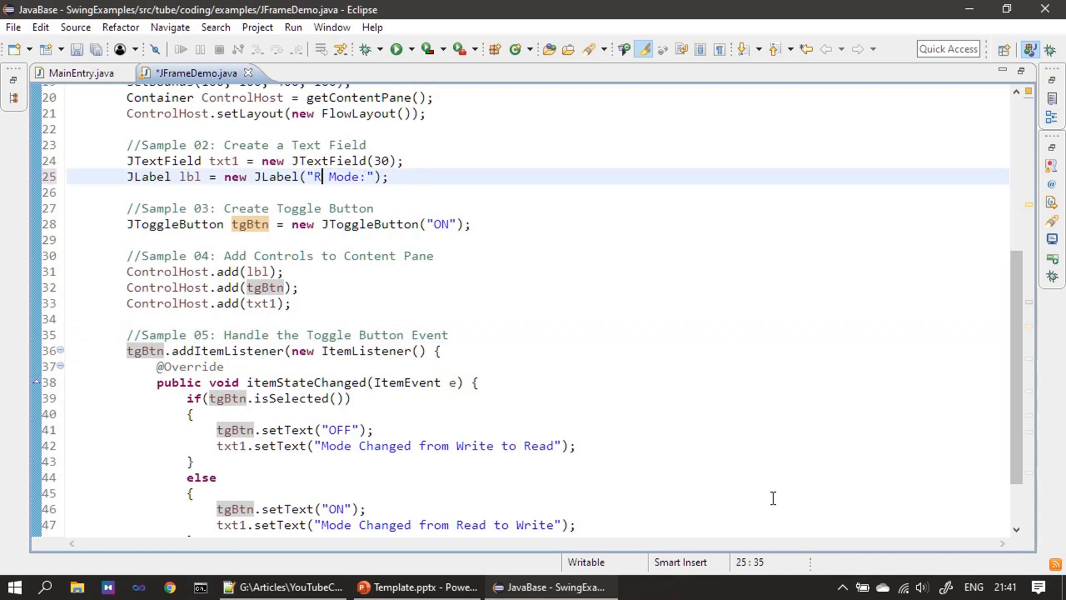
text(ead)
key(ctrl+s)
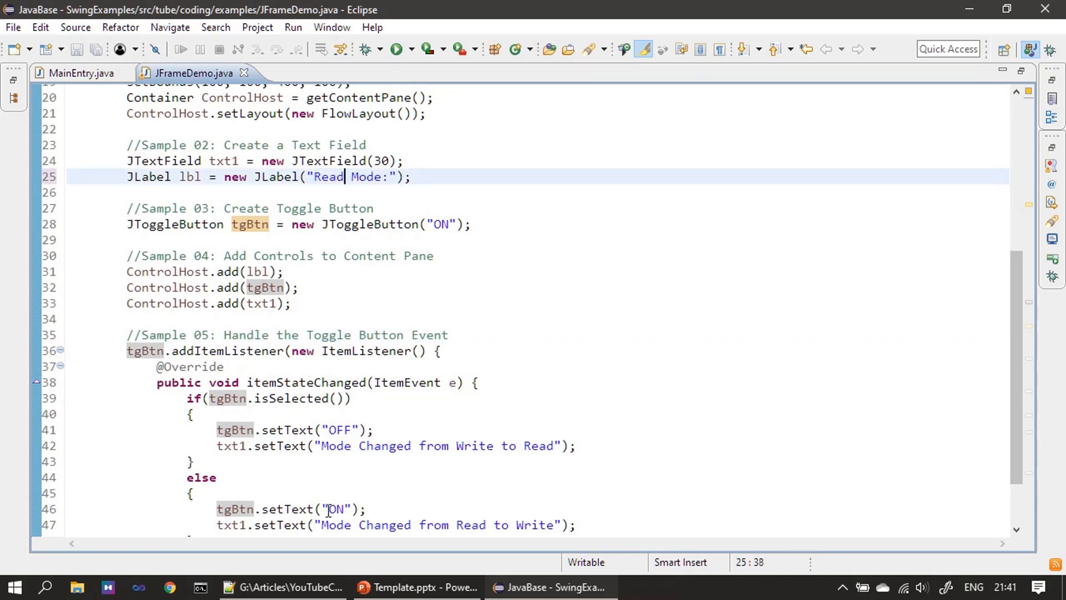
scroll(333, 500, down, 2)
click(337, 355)
double_click(337, 356)
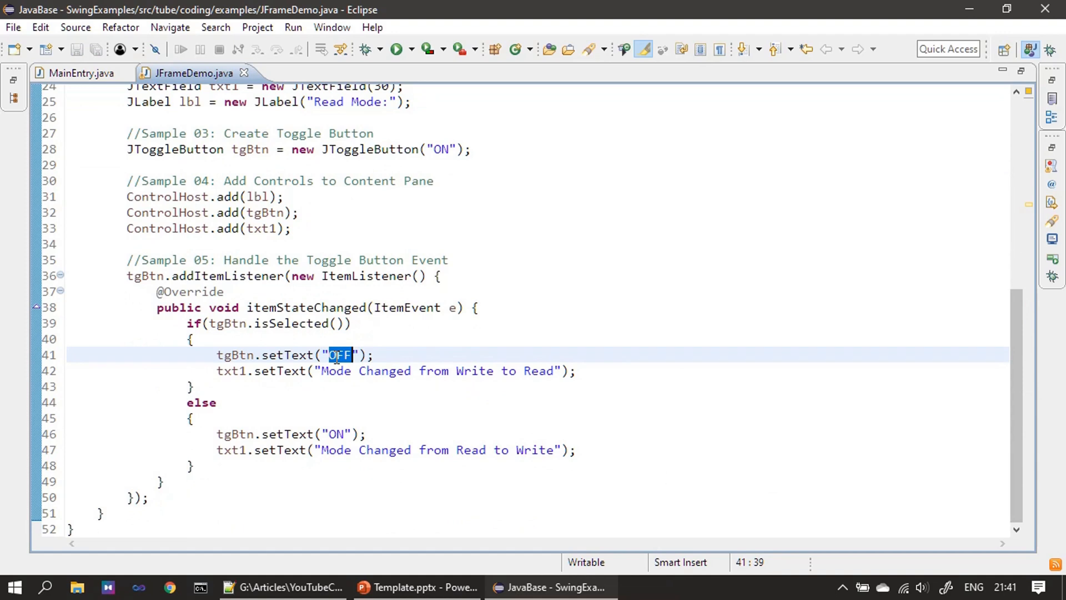
text(ON)
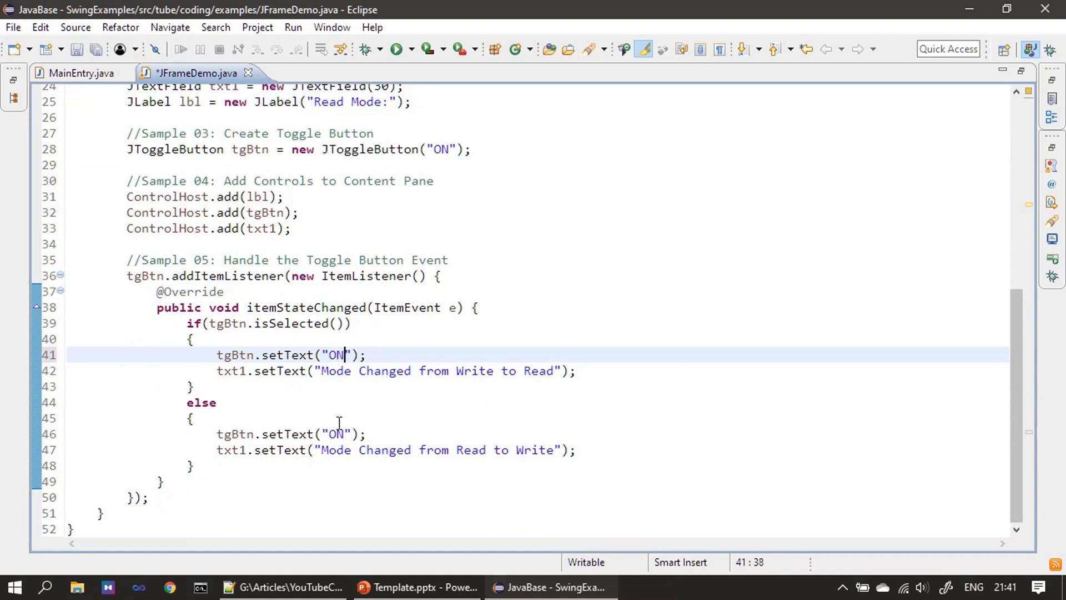
- Swap the setText captions so selected sets ON and else sets OFF, then save
double_click(337, 434)
text(OFF)
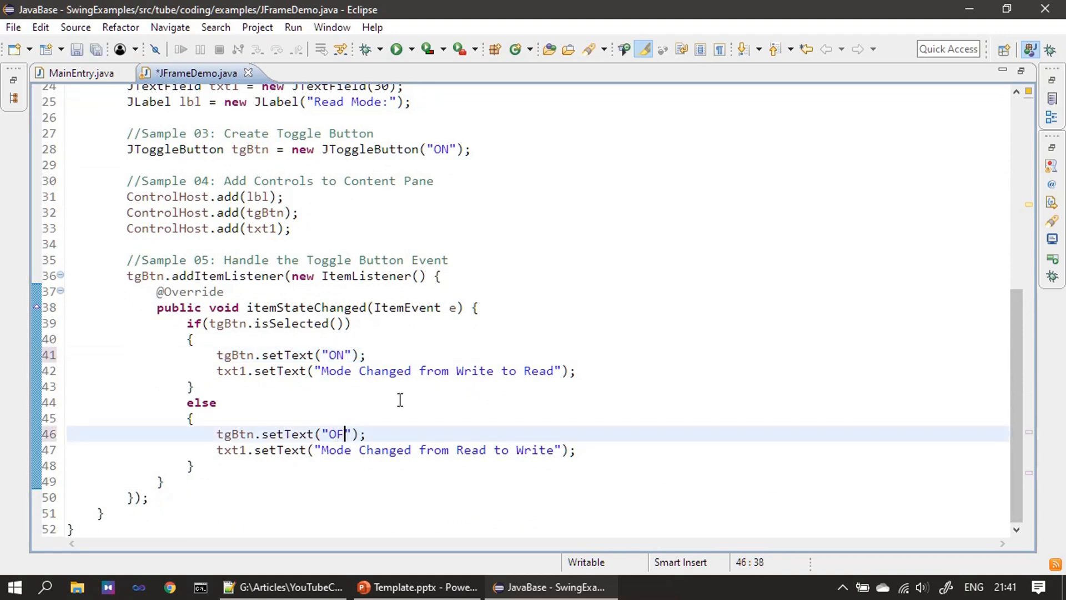
key(ctrl+s)
key(End)
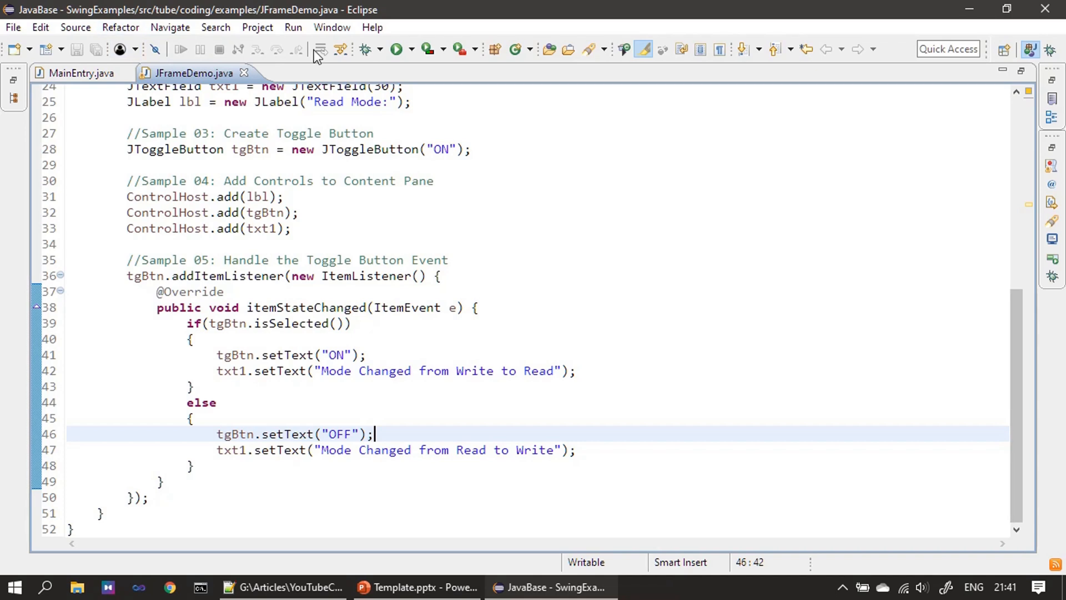
click(396, 50)
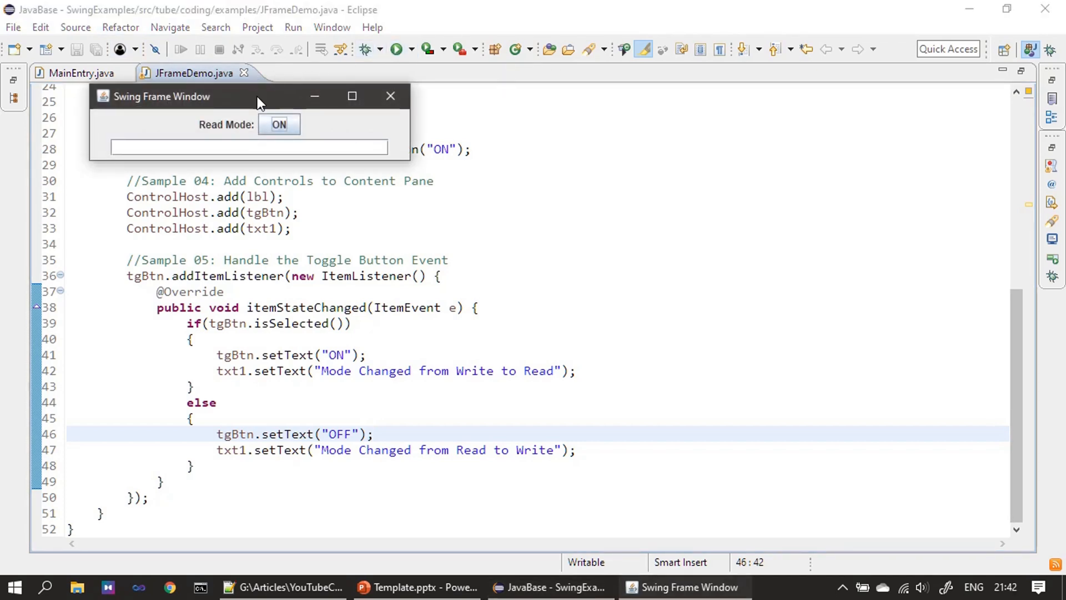
drag(258, 98, 709, 198)
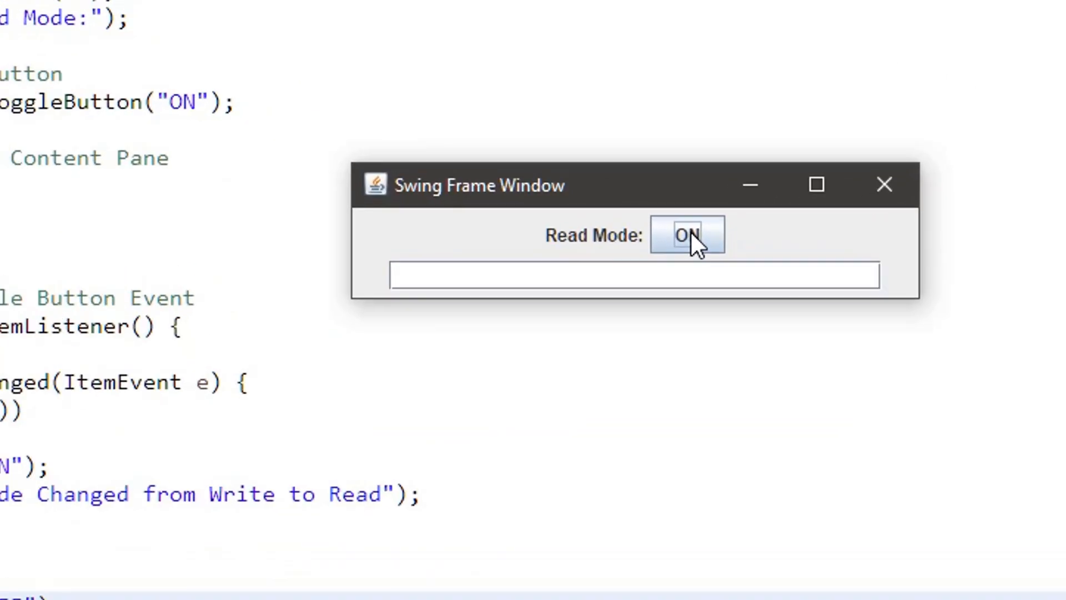
click(691, 231)
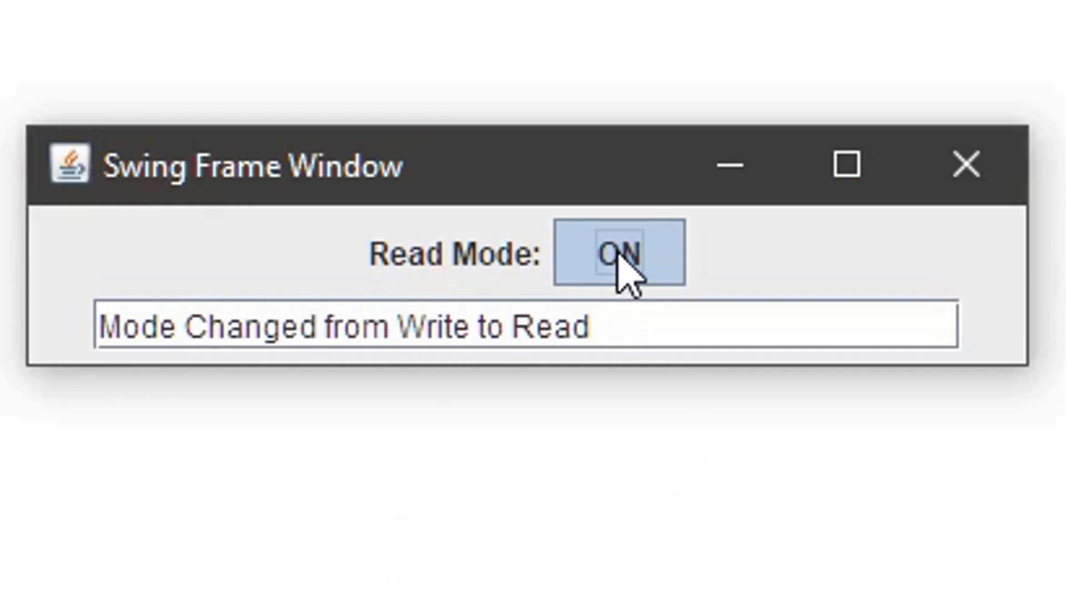
click(618, 265)
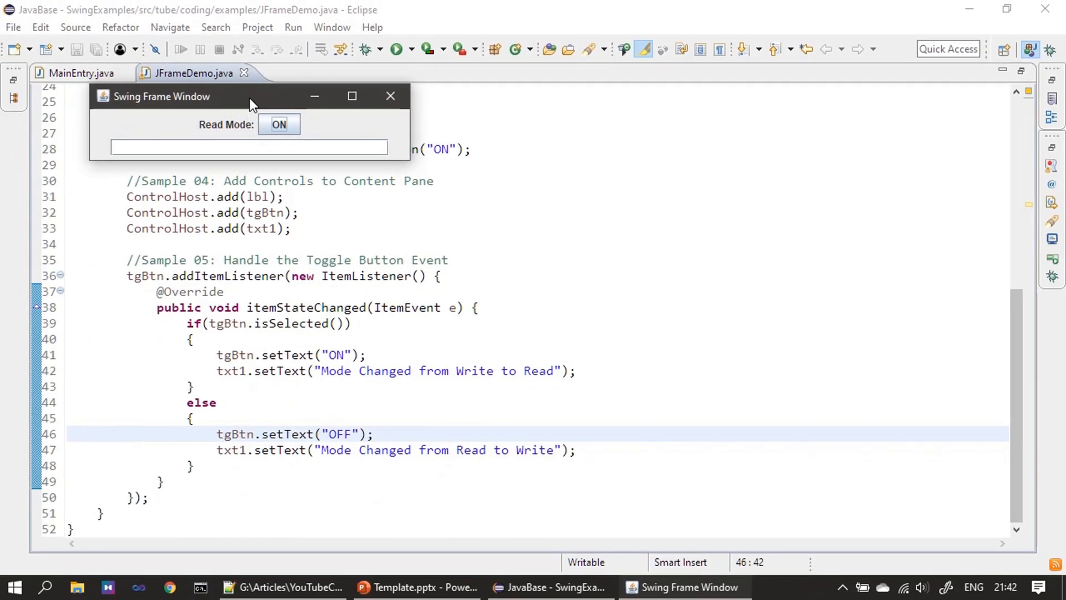
drag(249, 97, 282, 100)
drag(672, 204, 699, 210)
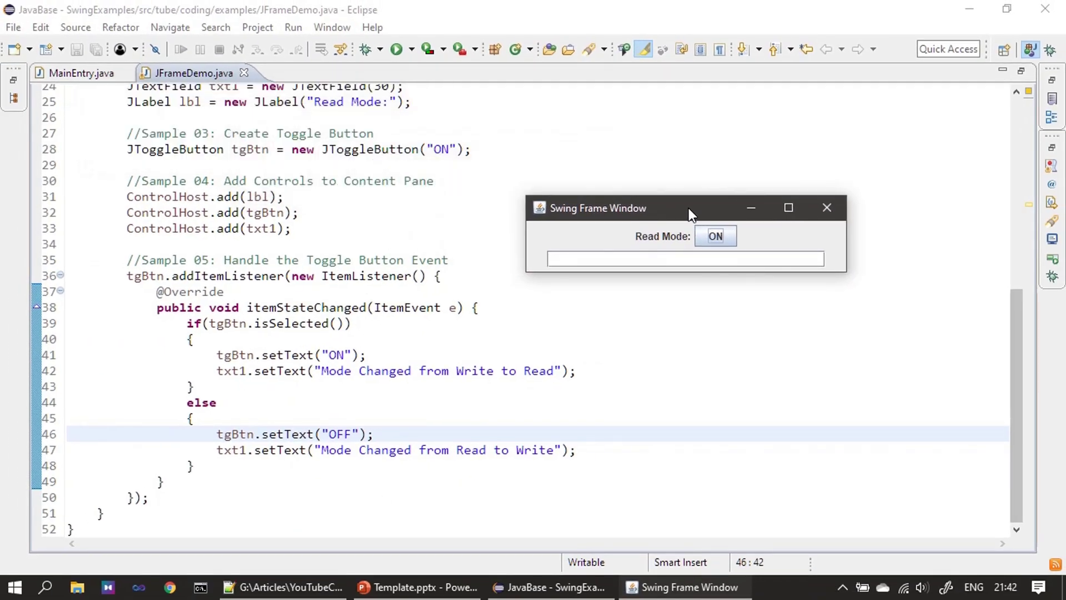
click(718, 236)
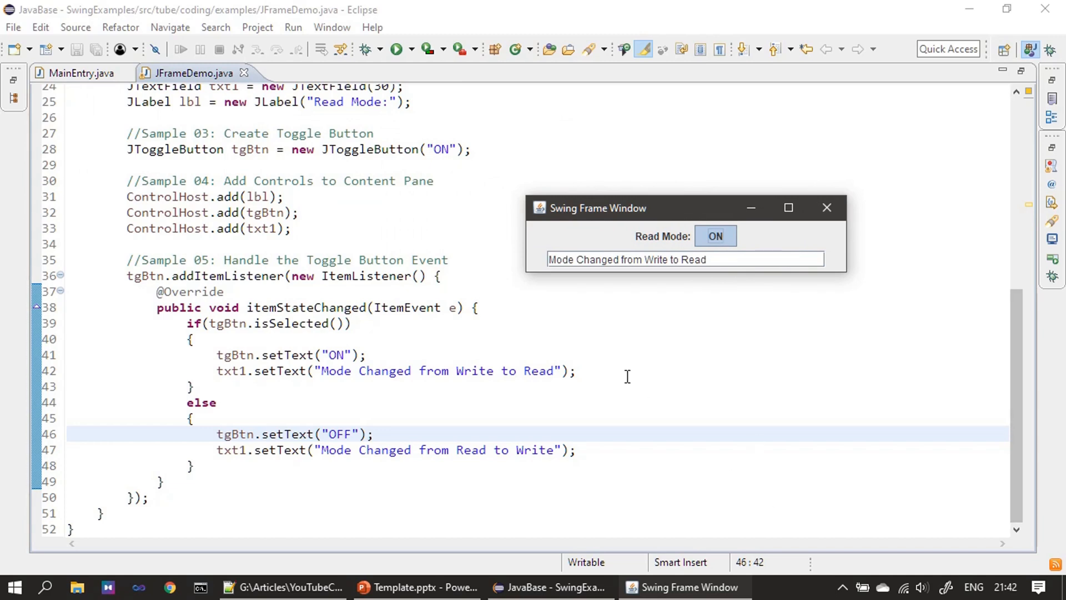
click(716, 237)
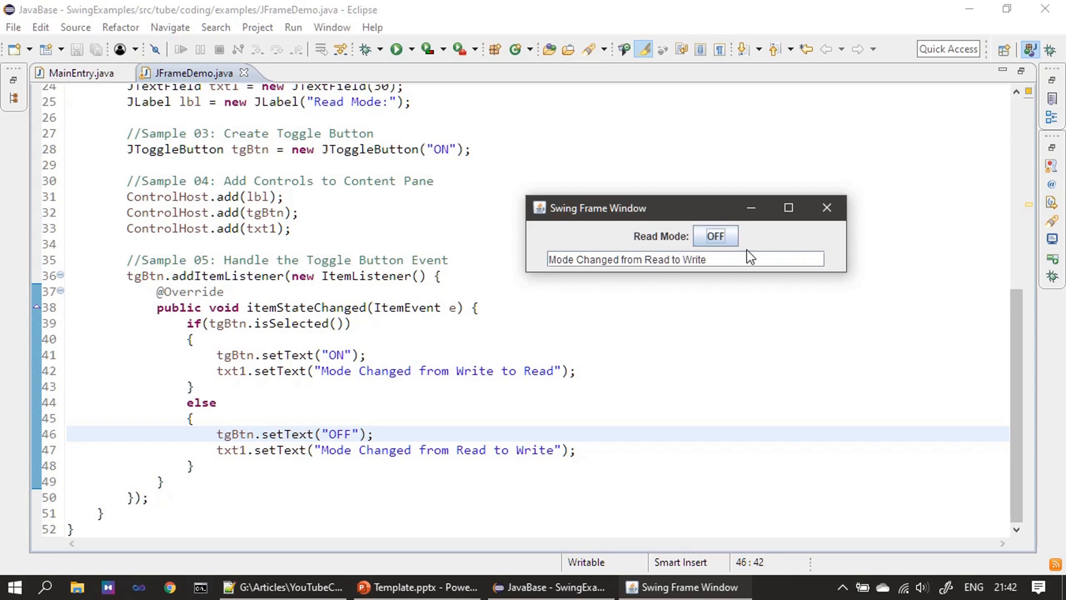
click(713, 239)
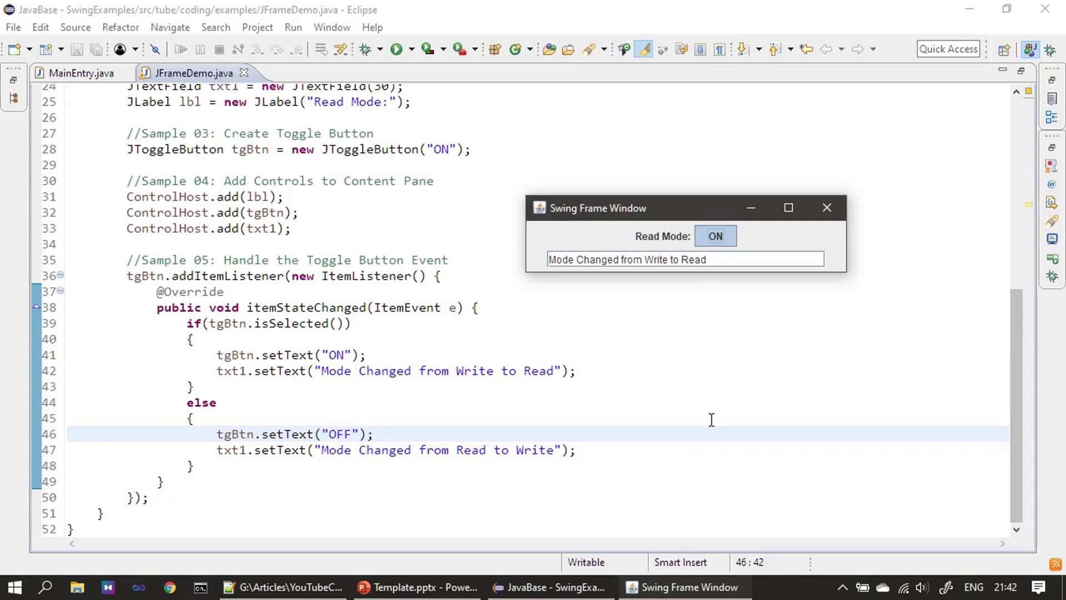
click(727, 242)
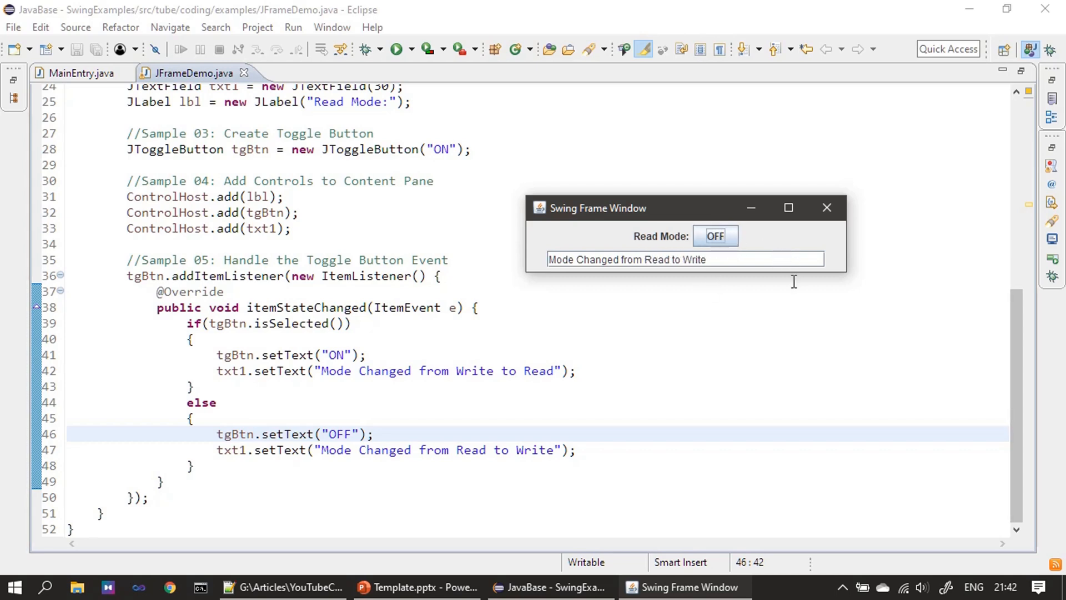
click(828, 208)
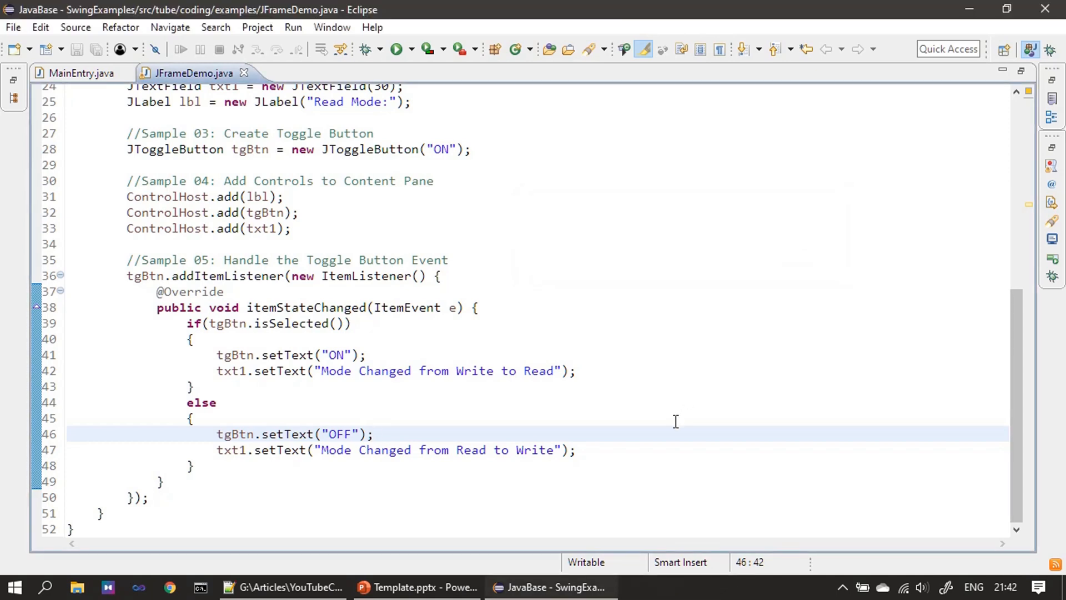